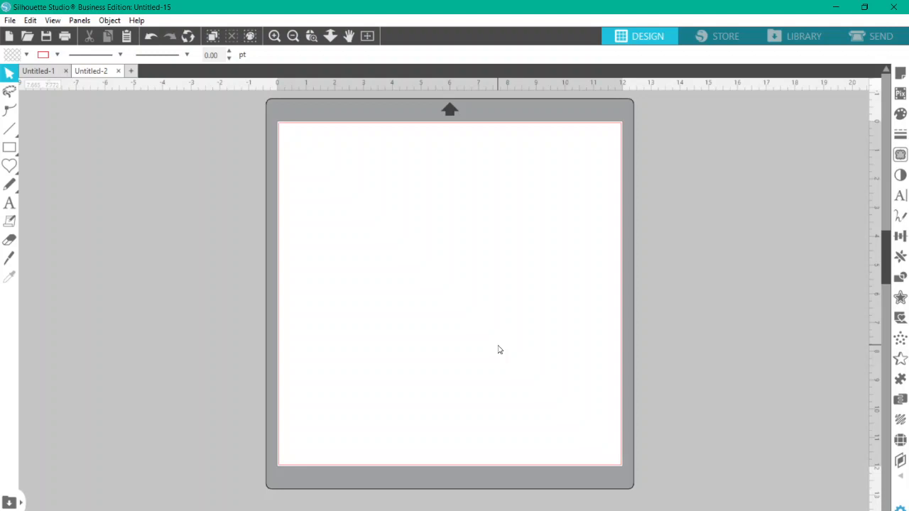
# Step: Add the text MOM in the upper half of the page and enlarge it to about 7.3 in wide
pyautogui.click(10, 204)
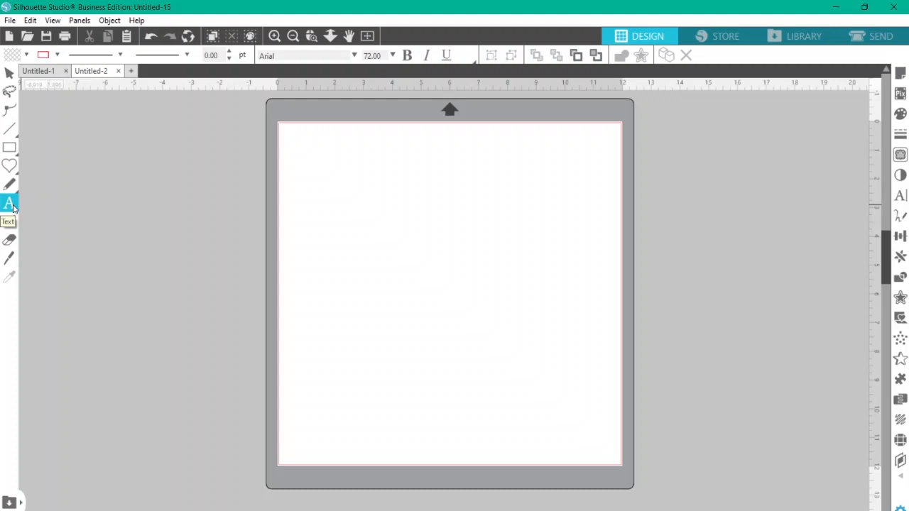
pyautogui.click(359, 182)
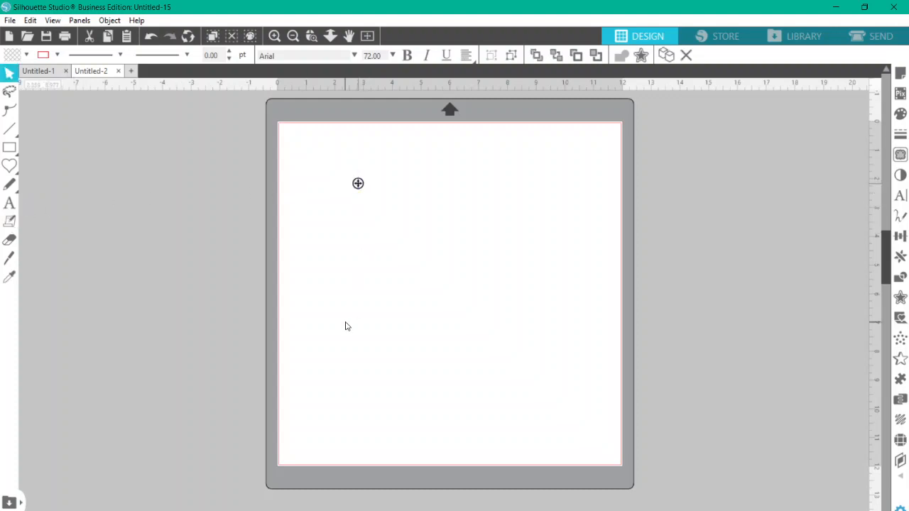
pyautogui.write('MOM')
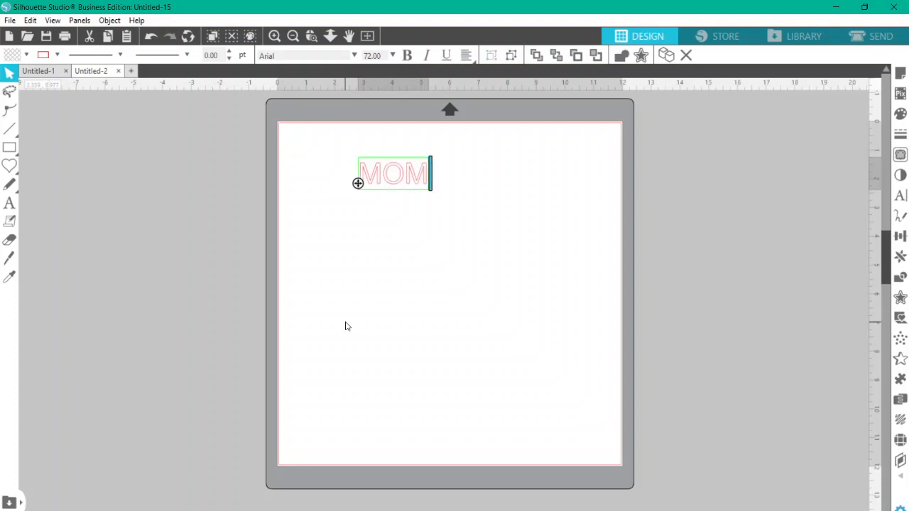
pyautogui.click(367, 312)
pyautogui.click(401, 183)
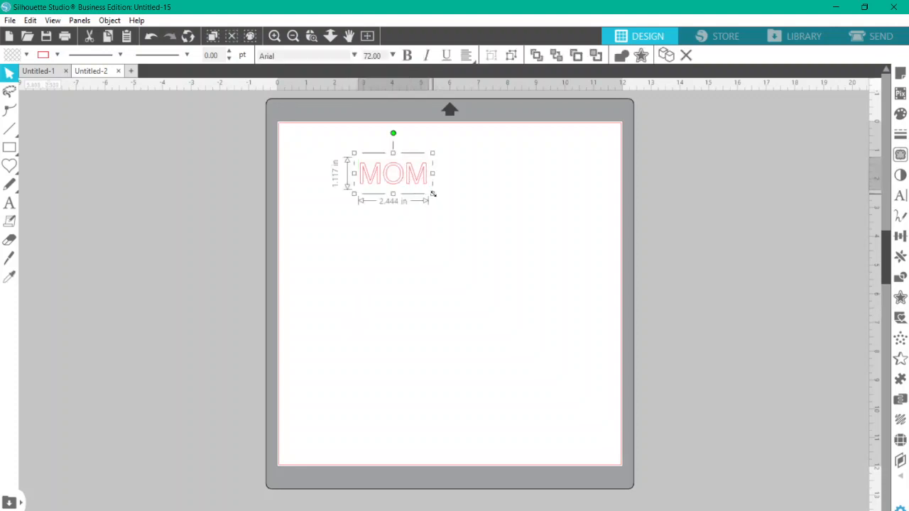
pyautogui.moveTo(432, 194); pyautogui.dragTo(553, 313)
pyautogui.moveTo(557, 221); pyautogui.dragTo(526, 240)
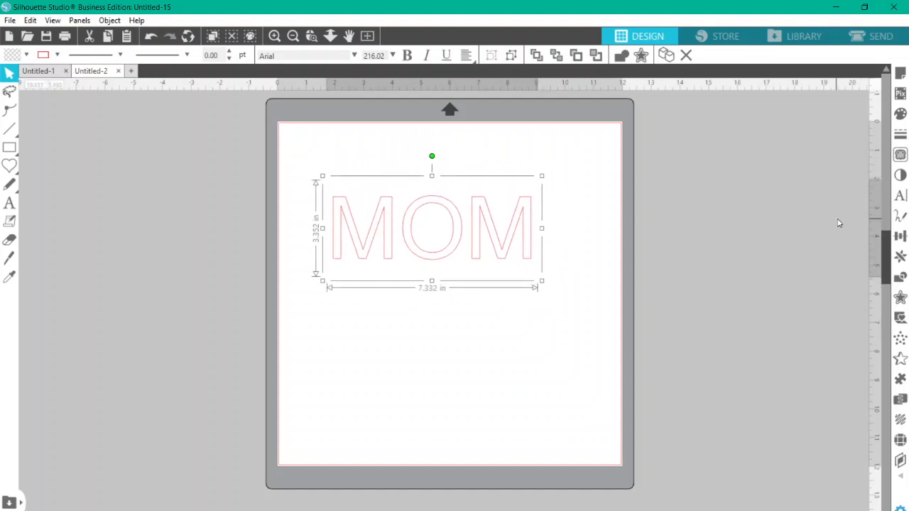
# Step: Set the MOM text in Franklin Gothic Heavy, then enlarge it to about 9.4 in wide near the page's upper edge
pyautogui.click(900, 199)
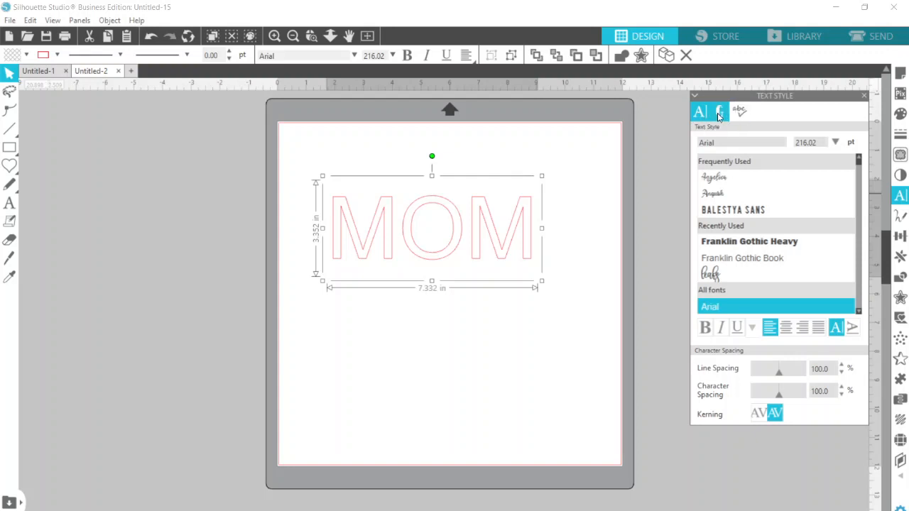
pyautogui.click(721, 113)
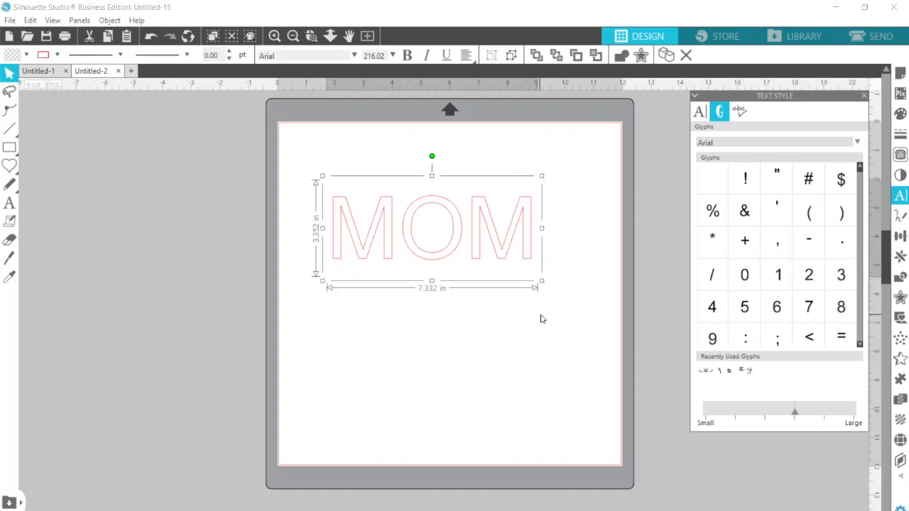
pyautogui.click(699, 114)
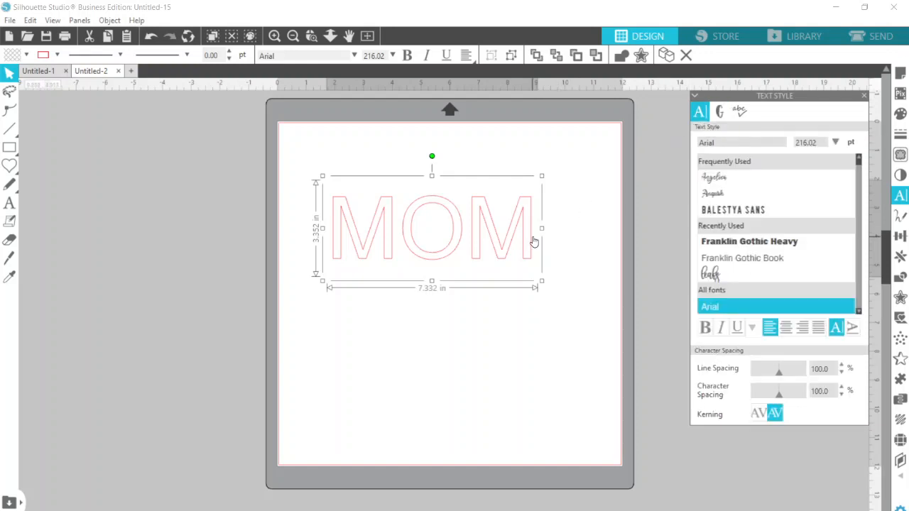
pyautogui.click(742, 247)
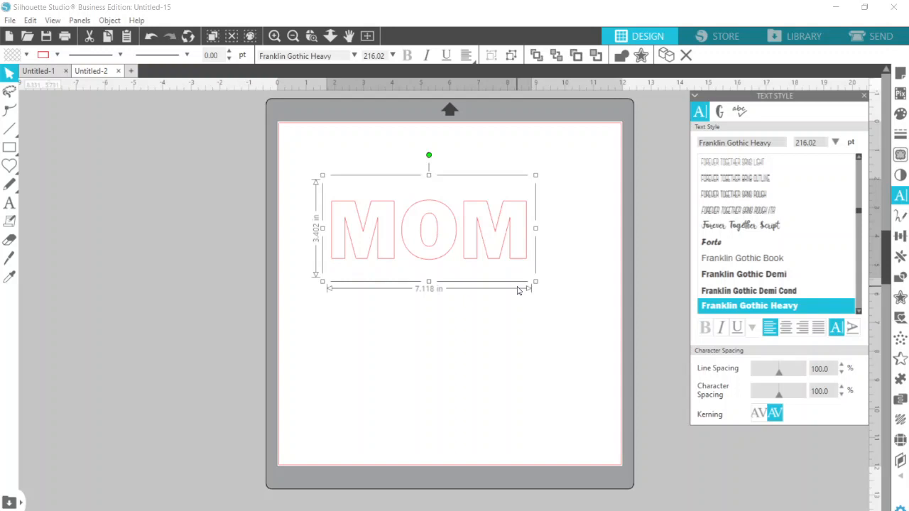
pyautogui.moveTo(537, 282); pyautogui.dragTo(590, 343)
pyautogui.moveTo(528, 258); pyautogui.dragTo(518, 207)
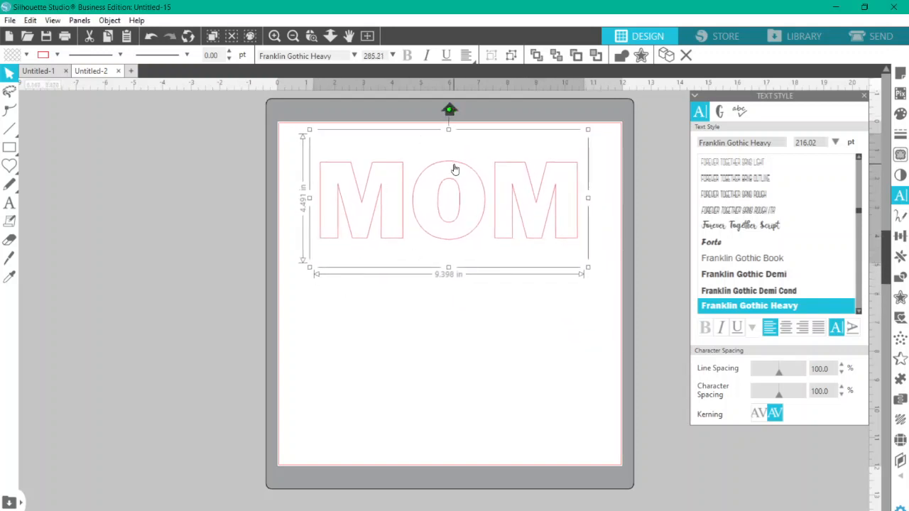
# Step: Add a first name in lowercase letters below MOM and enlarge it to about 5.1 in wide
pyautogui.click(7, 206)
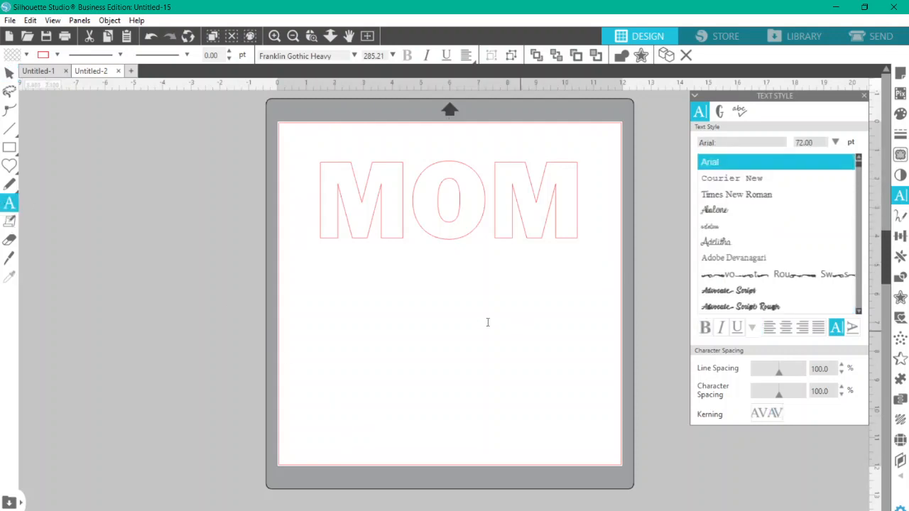
pyautogui.click(374, 285)
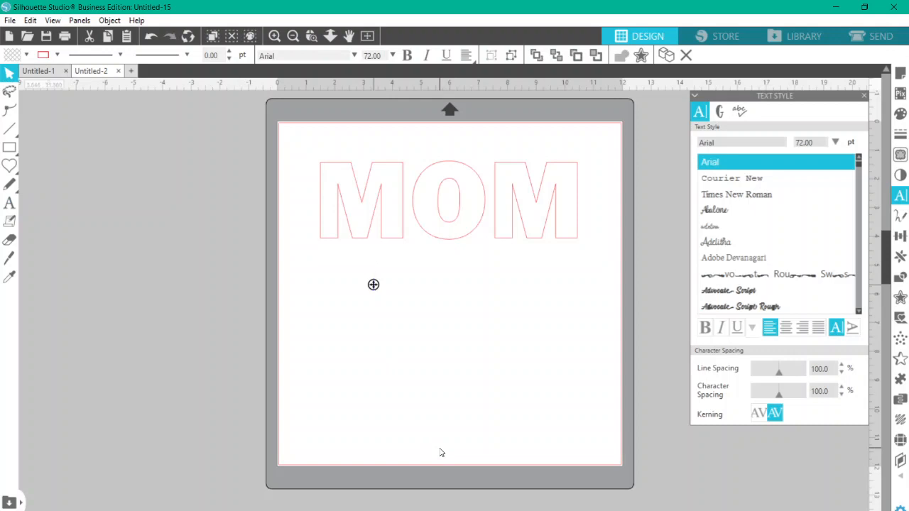
pyautogui.write('JENN')
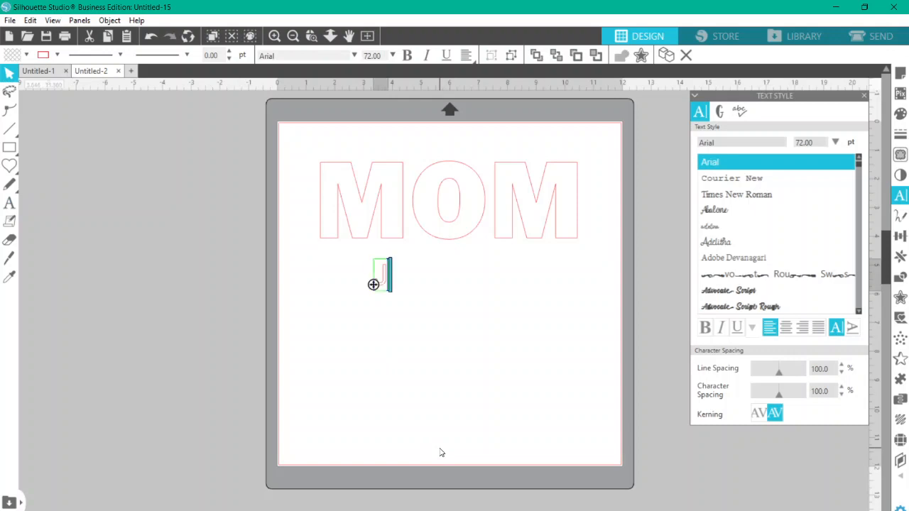
pyautogui.press('BackSpace')
pyautogui.press('BackSpace')
pyautogui.press('BackSpace')
pyautogui.press('BackSpace')
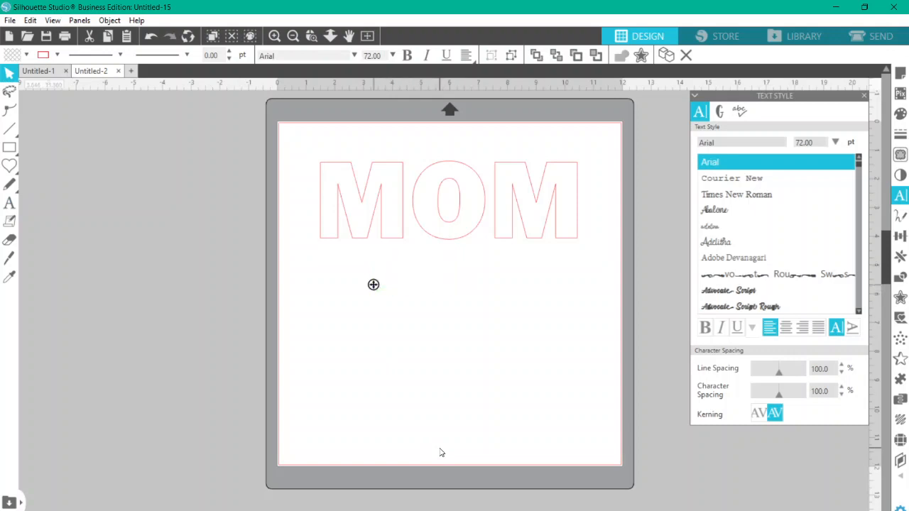
pyautogui.write('jennifer')
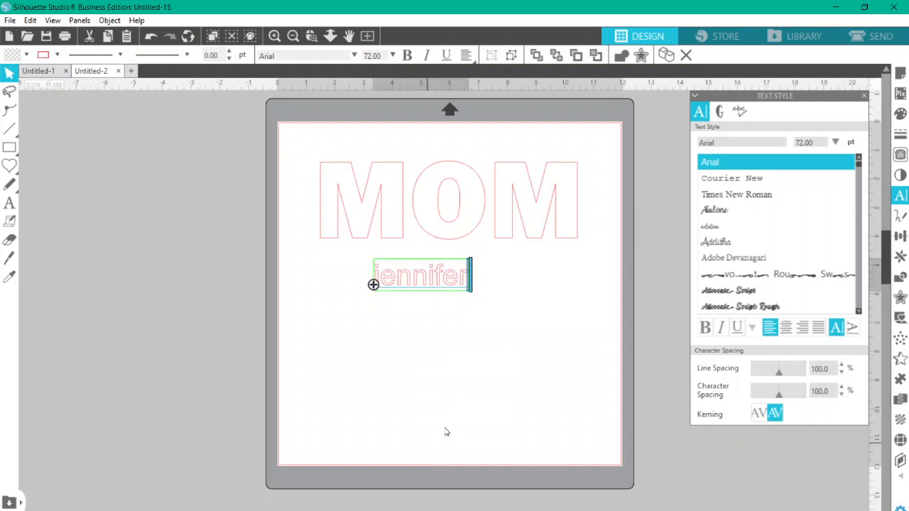
pyautogui.click(458, 321)
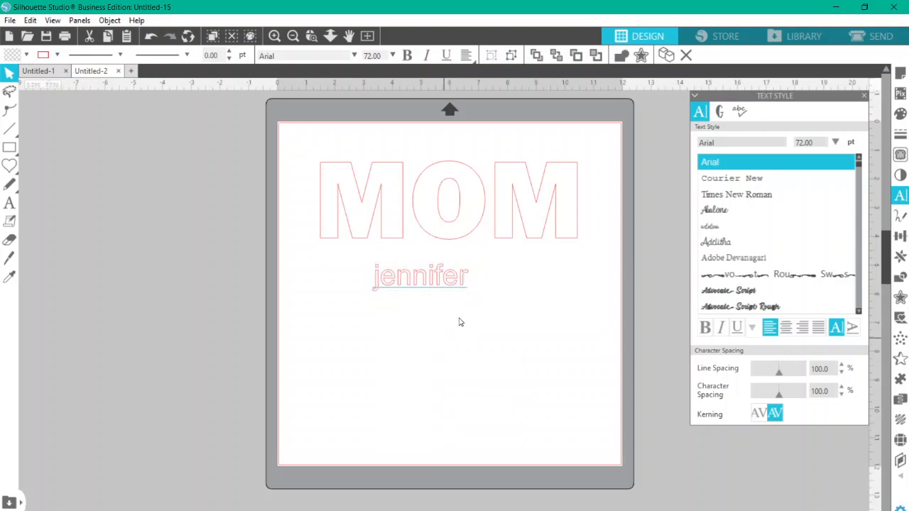
pyautogui.click(451, 282)
pyautogui.moveTo(473, 296); pyautogui.dragTo(520, 289)
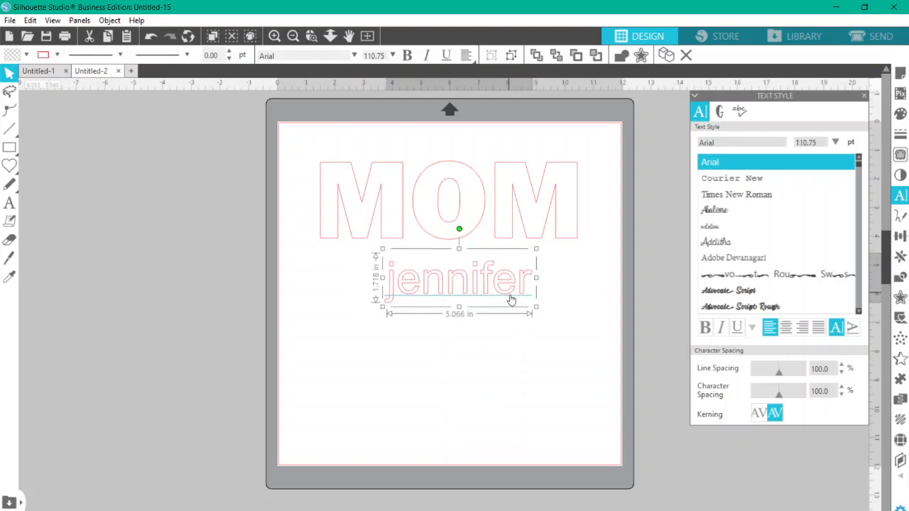
# Step: Set the name in the leafs font and move it down clear of the MOM lettering
pyautogui.click(735, 144)
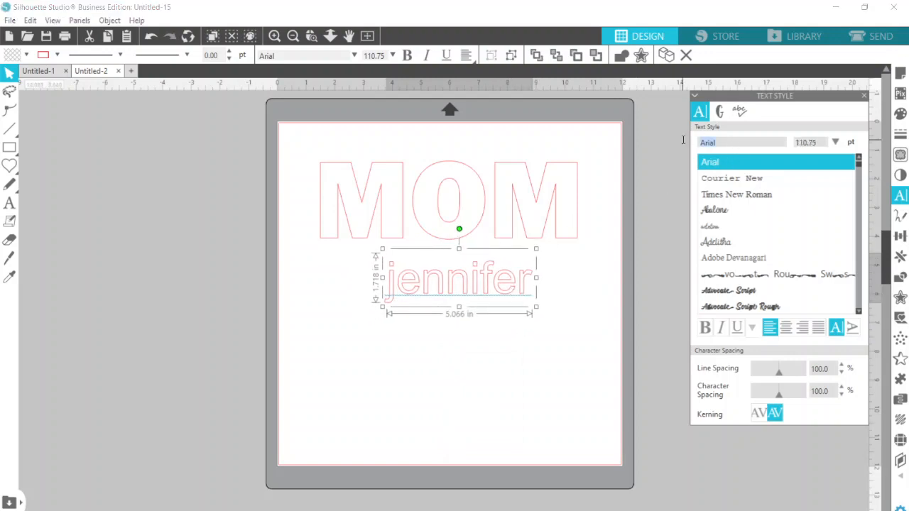
pyautogui.write('leafs')
pyautogui.press('Return')
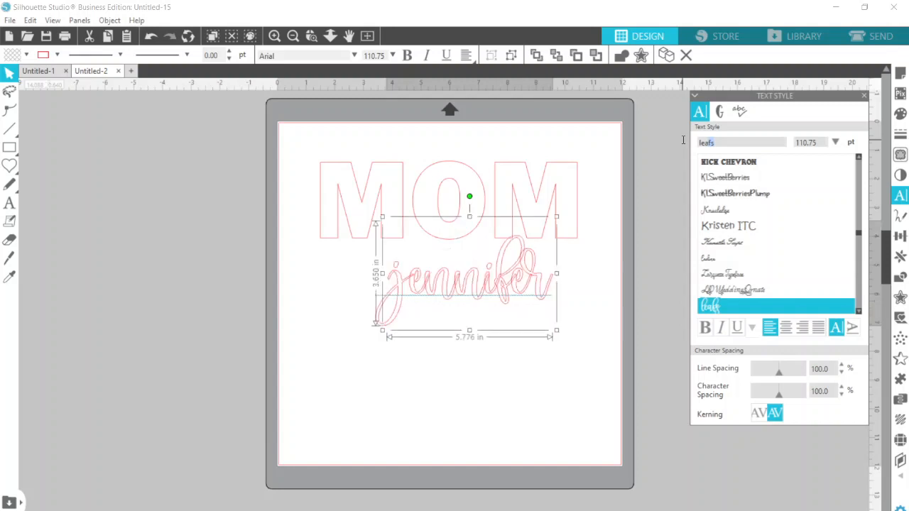
pyautogui.moveTo(540, 280); pyautogui.dragTo(529, 303)
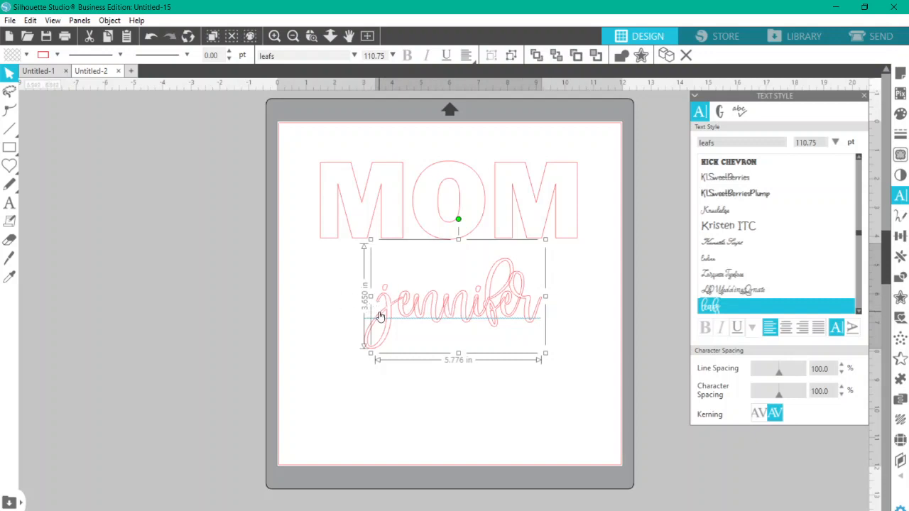
# Step: Replace the name's first letter with its leafs glyph that has a leaf tail on the left, and shift the name left
pyautogui.click(726, 116)
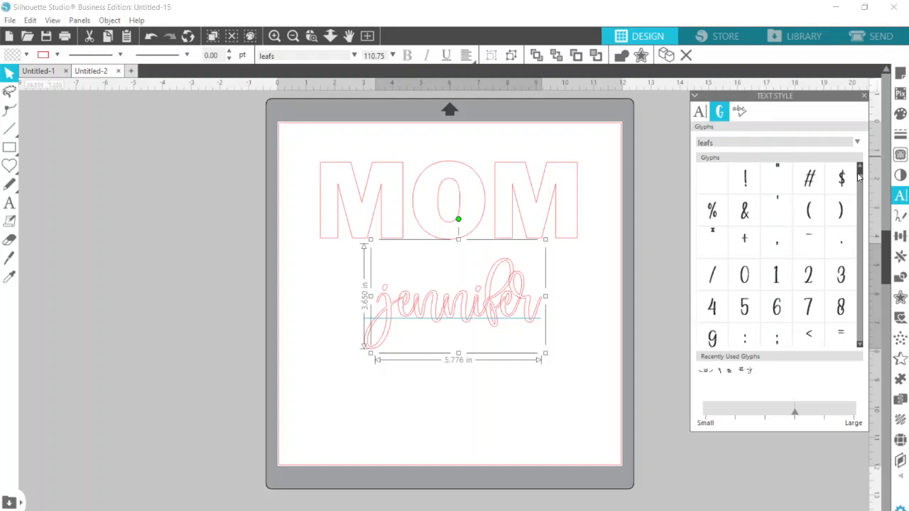
pyautogui.moveTo(859, 177); pyautogui.dragTo(858, 317)
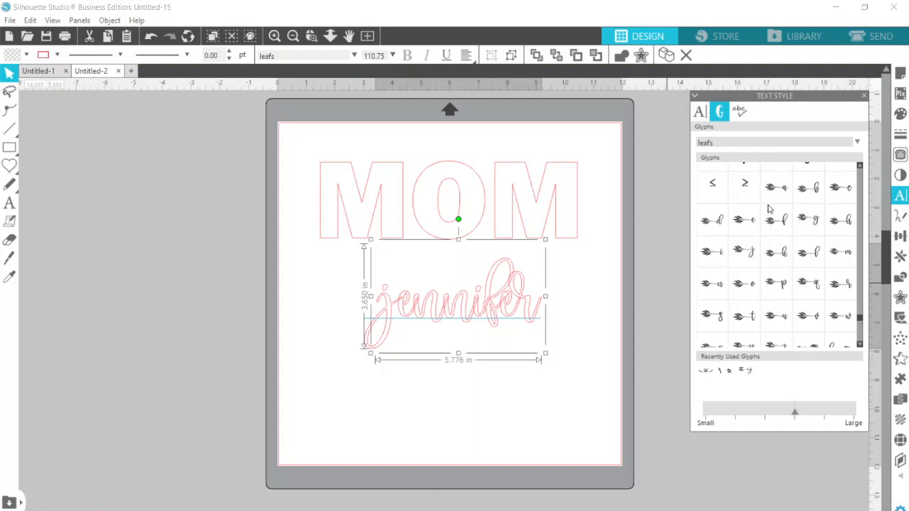
pyautogui.click(396, 310)
pyautogui.doubleClick(396, 310)
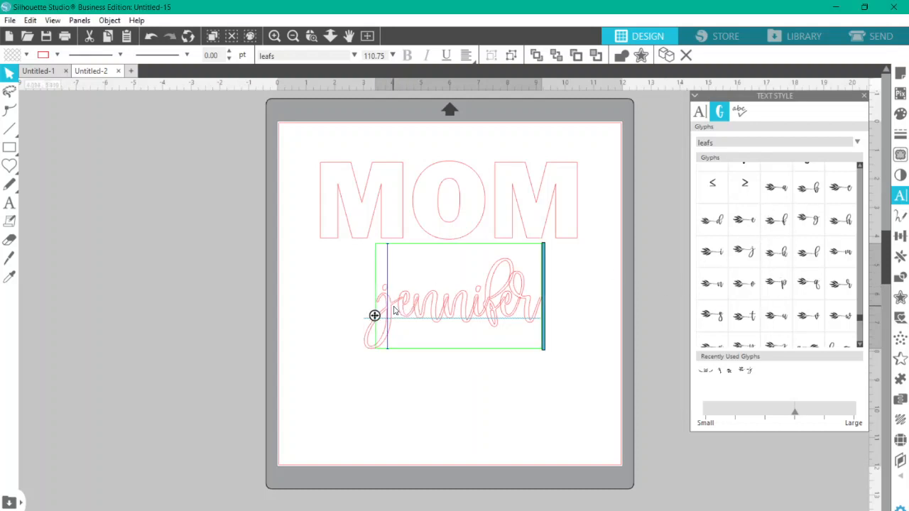
pyautogui.moveTo(395, 310); pyautogui.dragTo(380, 310)
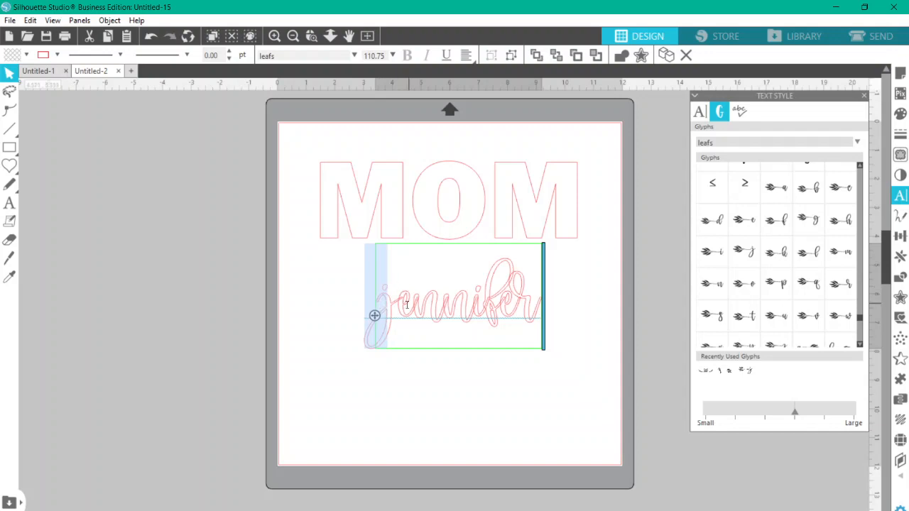
pyautogui.doubleClick(745, 253)
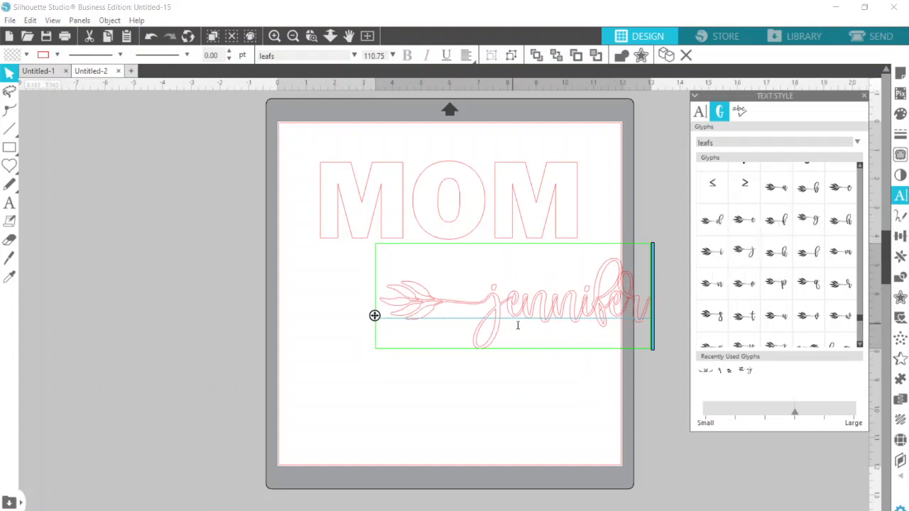
pyautogui.click(507, 421)
pyautogui.moveTo(522, 320); pyautogui.dragTo(395, 324)
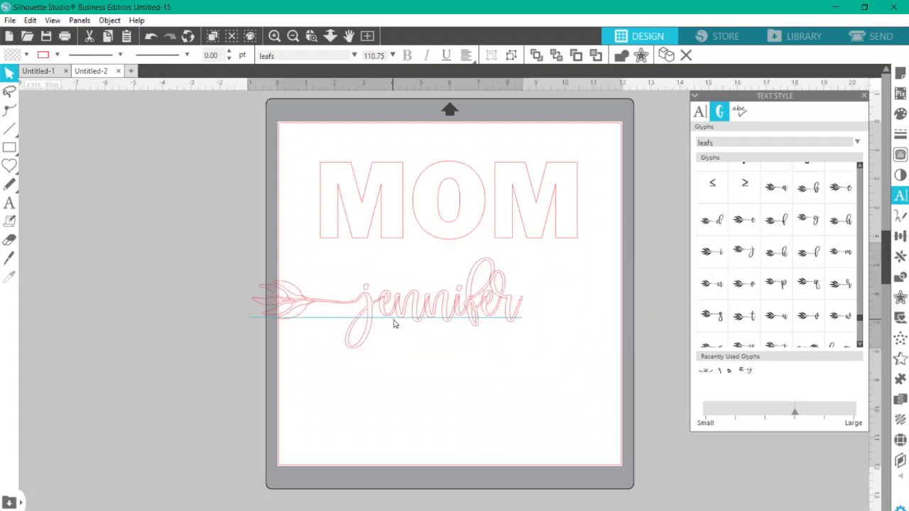
# Step: Replace the name's last letter with its leafs glyph that has a leaf tail on the right, and reposition the name below MOM
pyautogui.doubleClick(501, 302)
pyautogui.moveTo(501, 292); pyautogui.dragTo(529, 294)
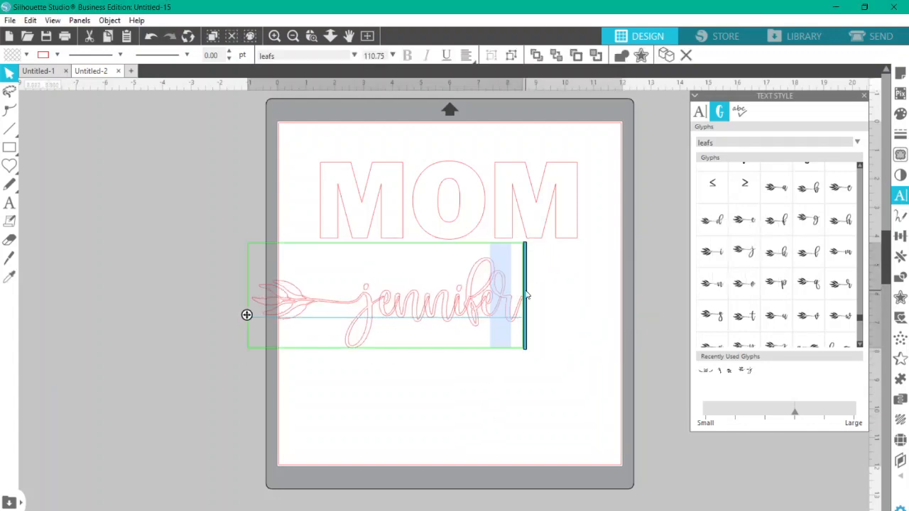
pyautogui.scroll(-2, 787, 286)
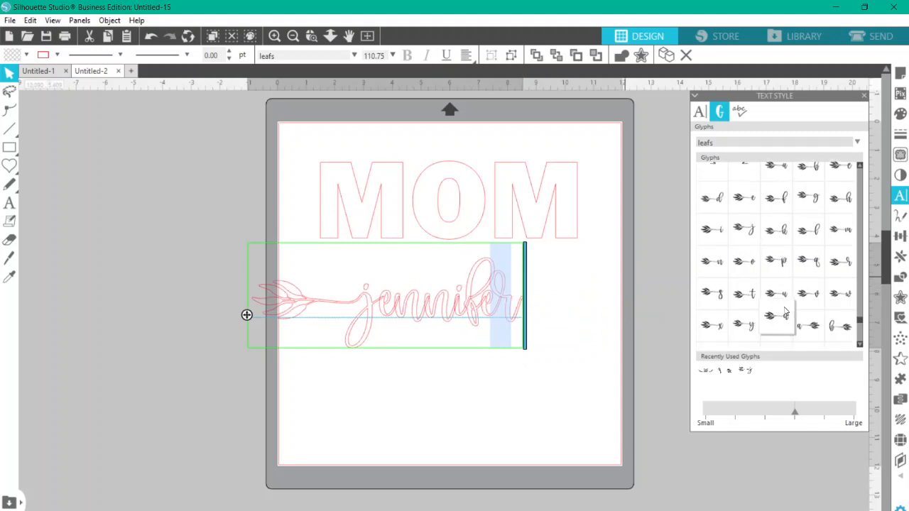
pyautogui.scroll(-3, 721, 333)
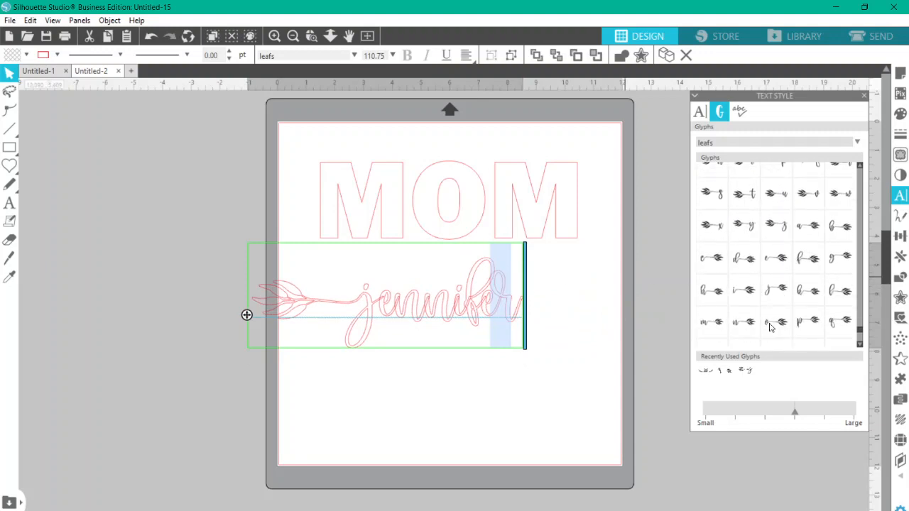
pyautogui.doubleClick(712, 309)
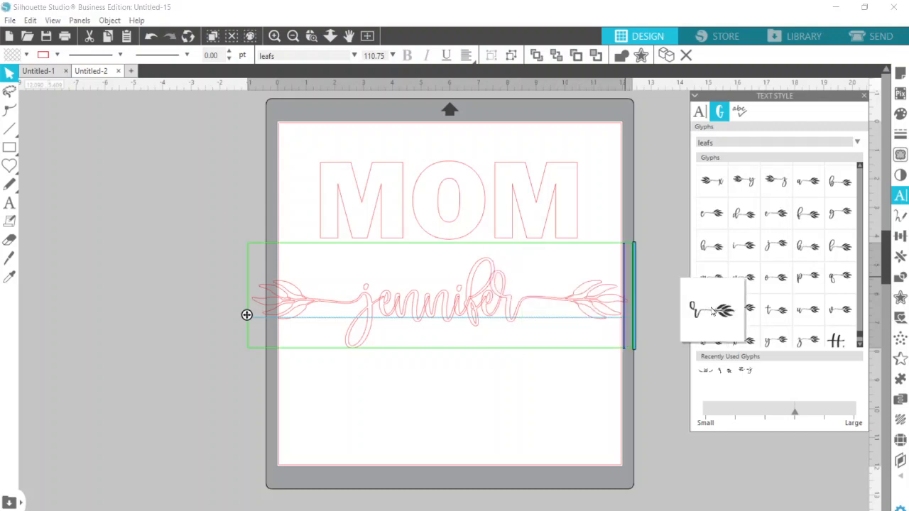
pyautogui.click(542, 428)
pyautogui.moveTo(489, 321)
pyautogui.mouseDown()
pyautogui.moveTo(519, 308)
pyautogui.moveTo(498, 305)
pyautogui.mouseUp()
# Step: Weld the name's letters, make them a compound path, and move the name slightly down below MOM
pyautogui.rightClick(498, 305)
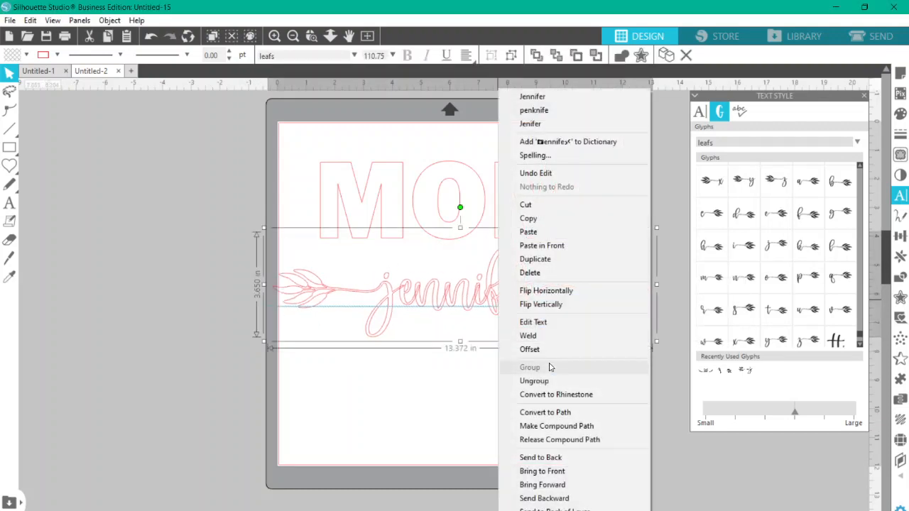
pyautogui.click(548, 336)
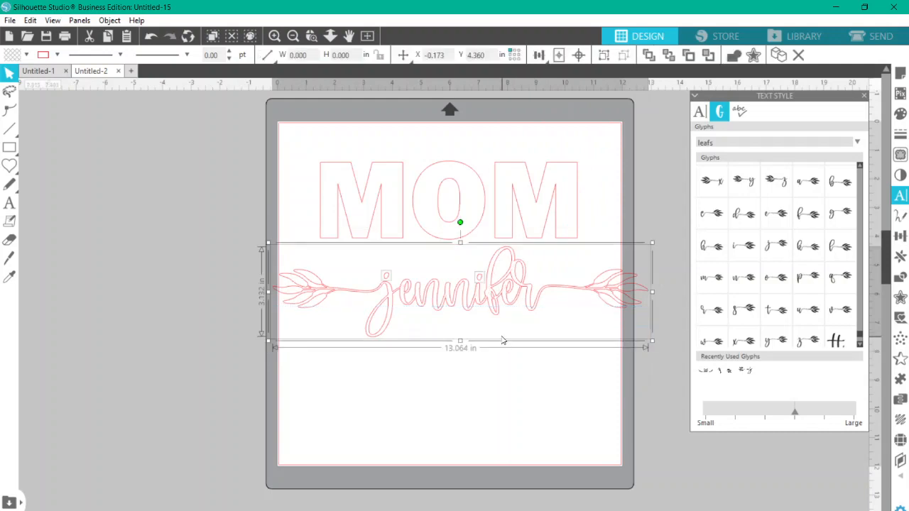
pyautogui.rightClick(502, 338)
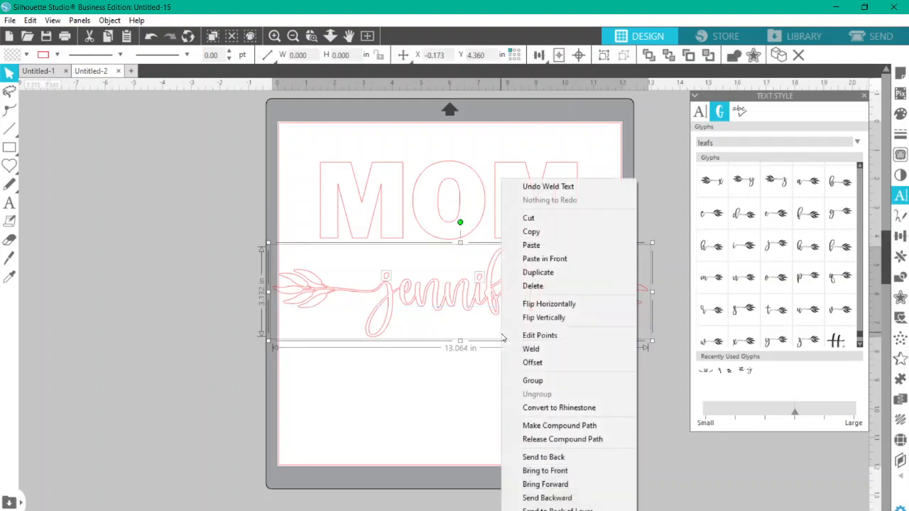
pyautogui.click(544, 429)
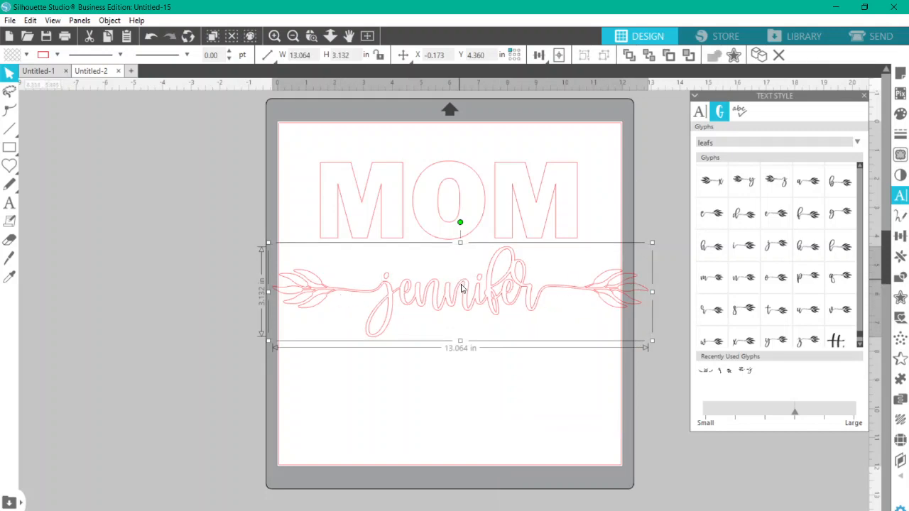
pyautogui.moveTo(462, 288); pyautogui.dragTo(460, 300)
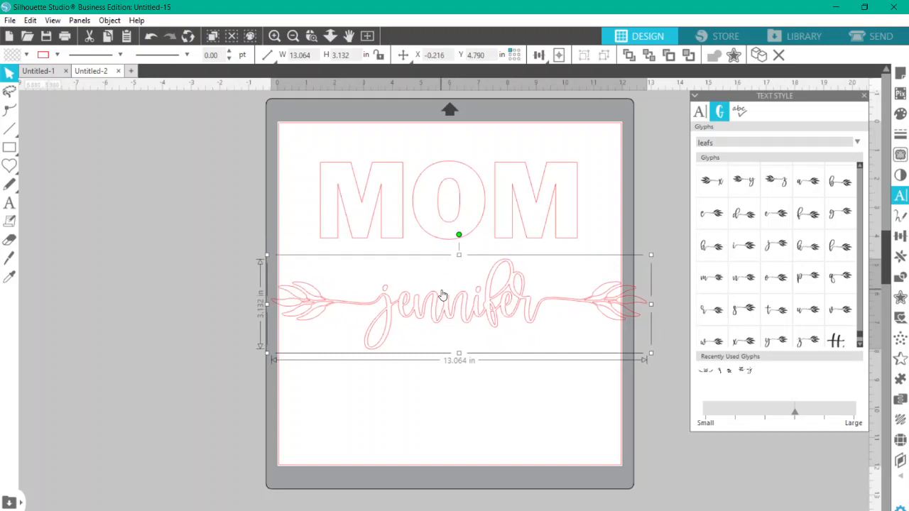
# Step: Fill the MOM lettering with purple and set its outline to the same purple
pyautogui.click(450, 185)
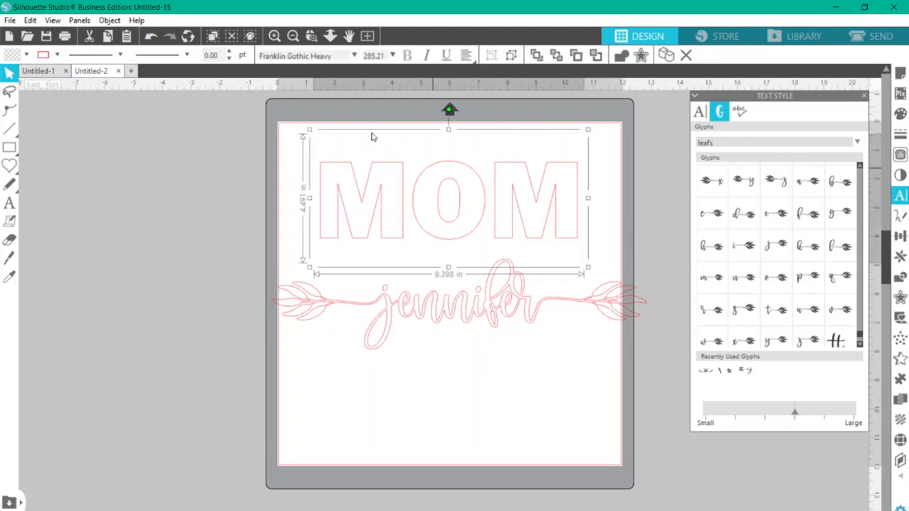
pyautogui.click(26, 55)
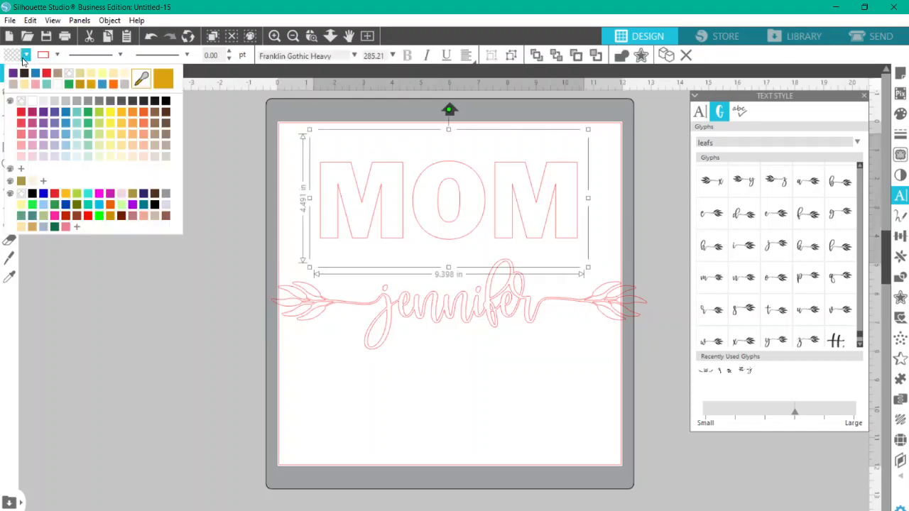
pyautogui.click(13, 74)
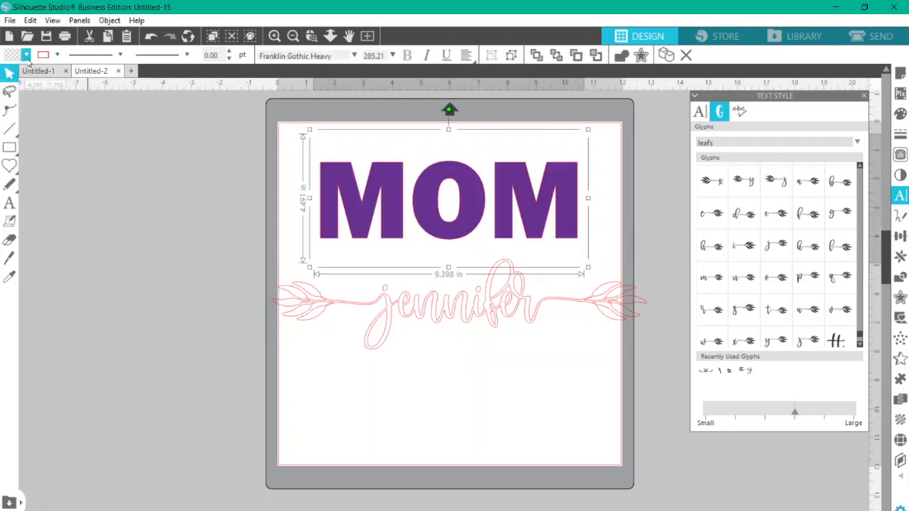
pyautogui.click(57, 55)
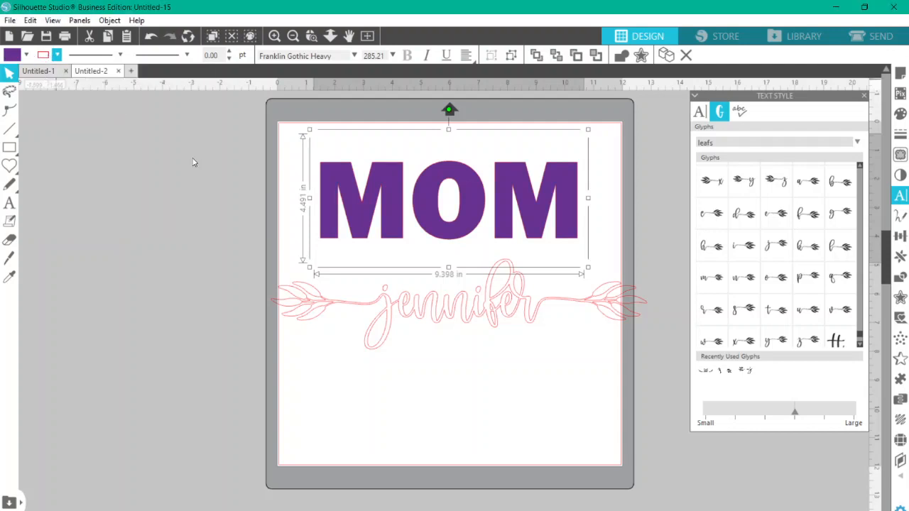
# Step: Fill the script name with blue and give its outline the same blue
pyautogui.click(395, 307)
pyautogui.click(26, 55)
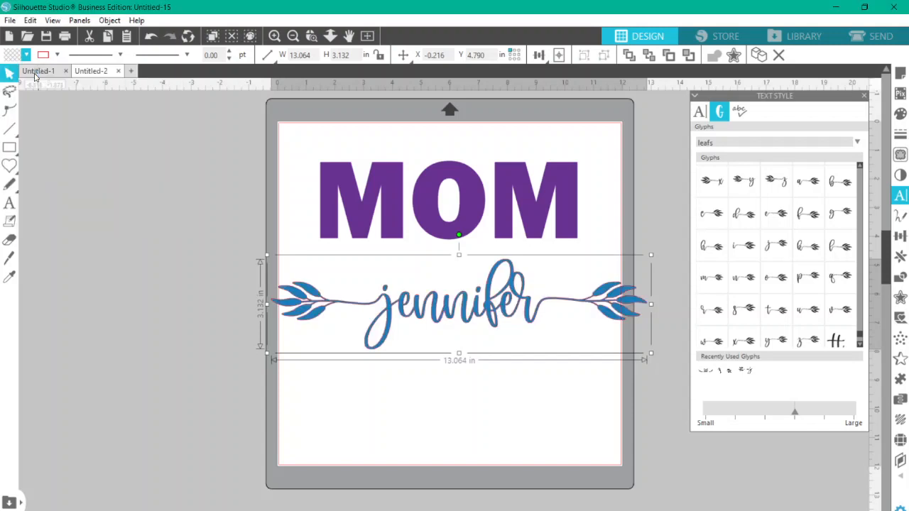
pyautogui.click(36, 73)
pyautogui.click(57, 55)
pyautogui.click(68, 73)
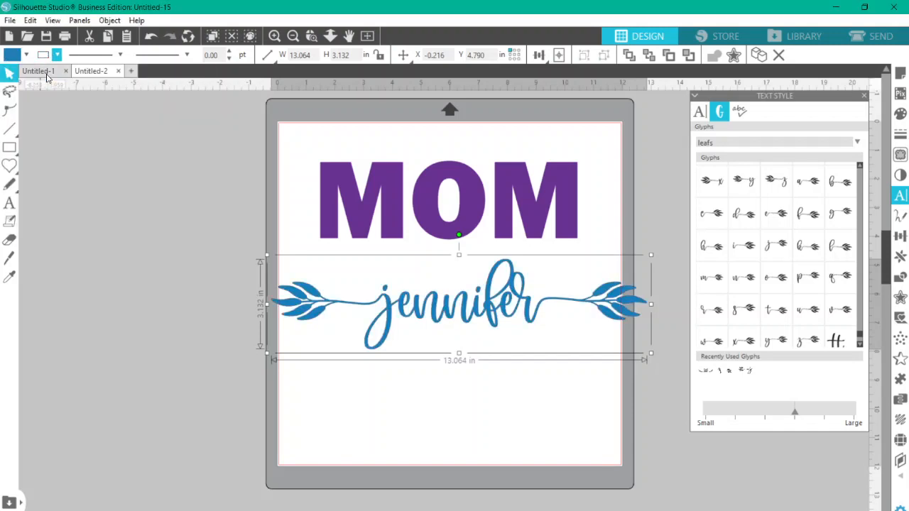
# Step: Enlarge the MOM lettering to about 12.08 in wide and move it down behind the script name
pyautogui.click(521, 236)
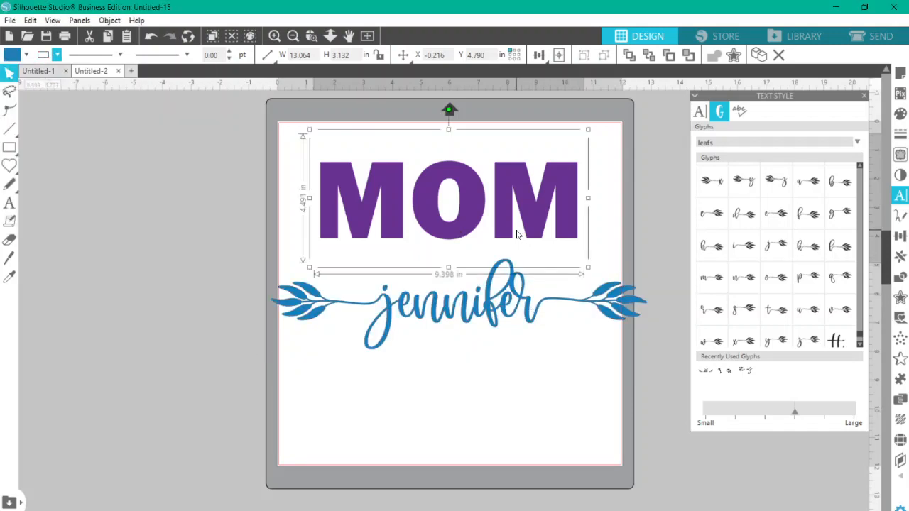
pyautogui.moveTo(589, 269); pyautogui.dragTo(655, 338)
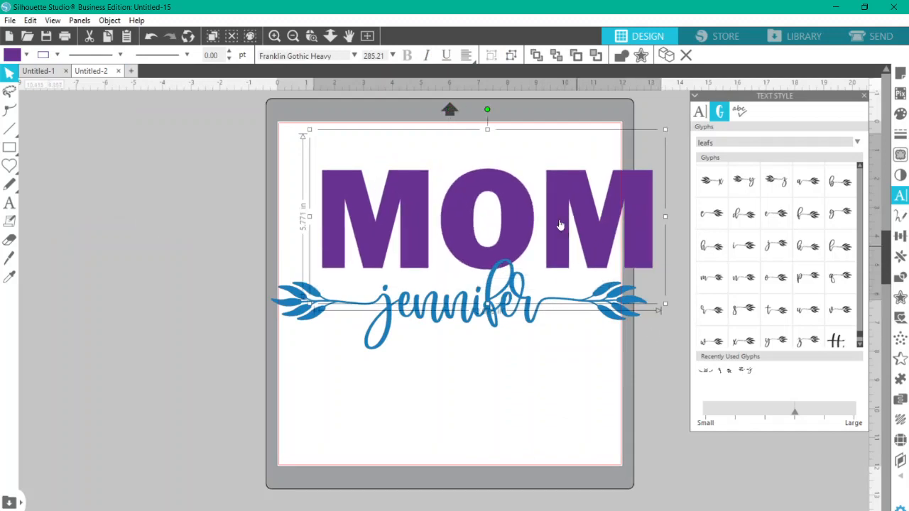
pyautogui.moveTo(561, 228); pyautogui.dragTo(516, 286)
# Step: Shrink the script name to about 11.5 in wide and change its fill and outline to yellow
pyautogui.click(620, 304)
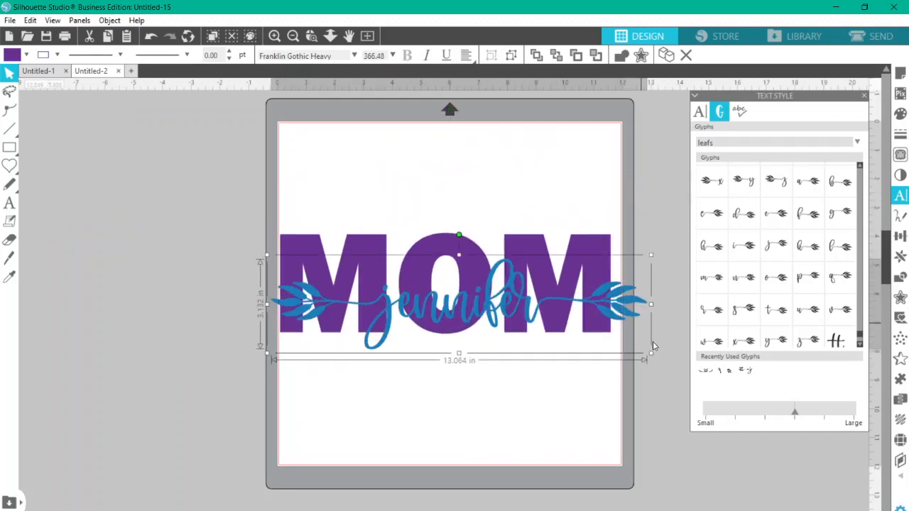
pyautogui.moveTo(652, 357); pyautogui.dragTo(610, 332)
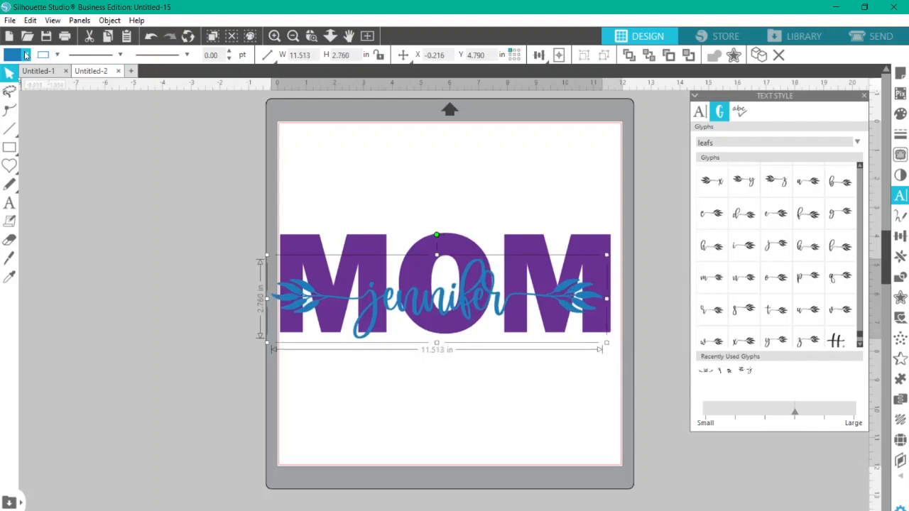
pyautogui.click(26, 55)
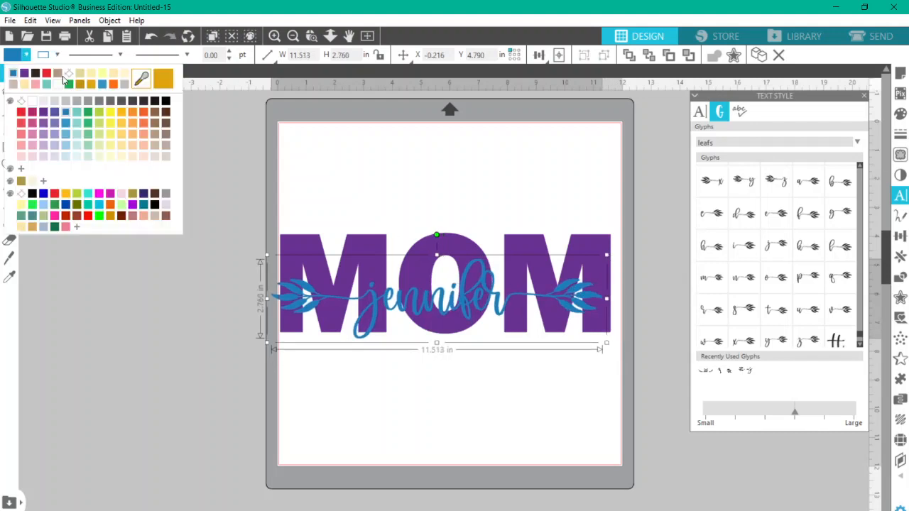
pyautogui.click(110, 112)
pyautogui.click(54, 55)
pyautogui.click(55, 74)
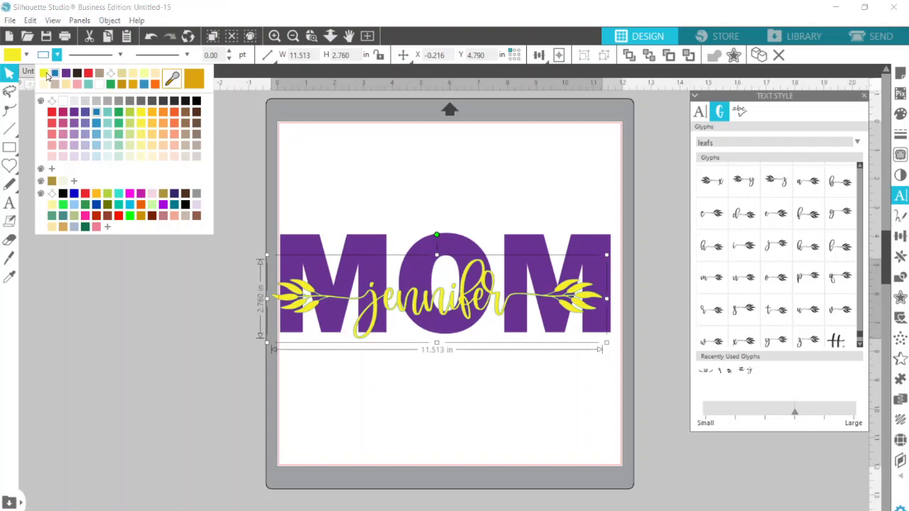
# Step: Scale the script name down to about 10.44 in wide and place it roughly in the middle of MOM
pyautogui.click(416, 428)
pyautogui.moveTo(494, 298); pyautogui.dragTo(501, 288)
pyautogui.click(669, 301)
pyautogui.click(597, 291)
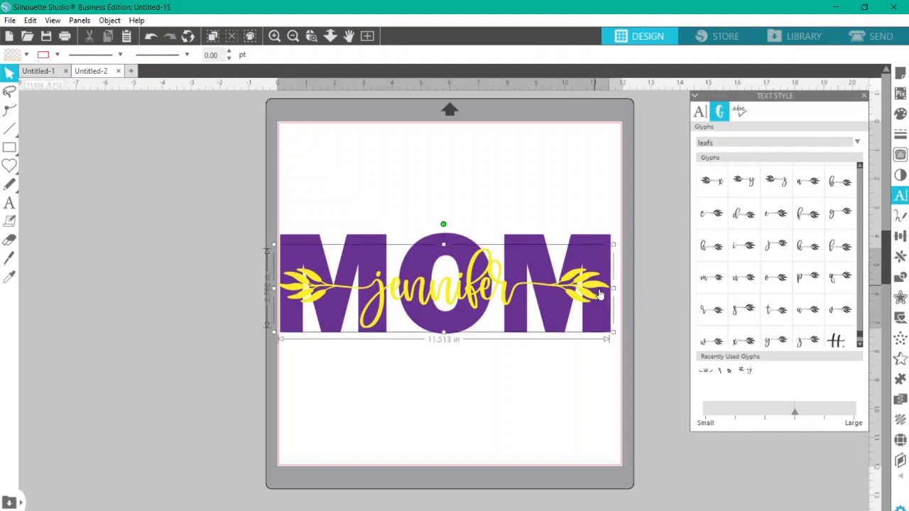
pyautogui.moveTo(613, 333); pyautogui.dragTo(582, 306)
pyautogui.moveTo(450, 283); pyautogui.dragTo(463, 292)
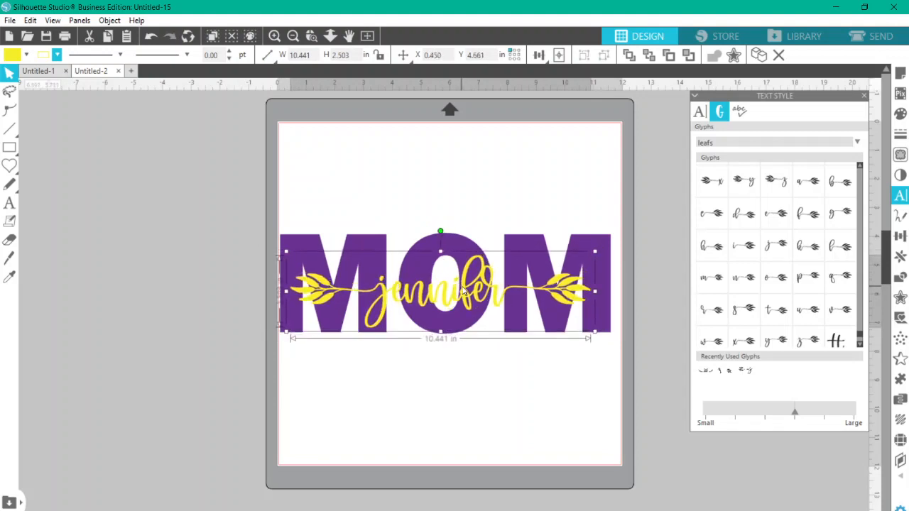
# Step: Align the script name and the MOM lettering horizontally on their centers
pyautogui.click(464, 391)
pyautogui.click(452, 250)
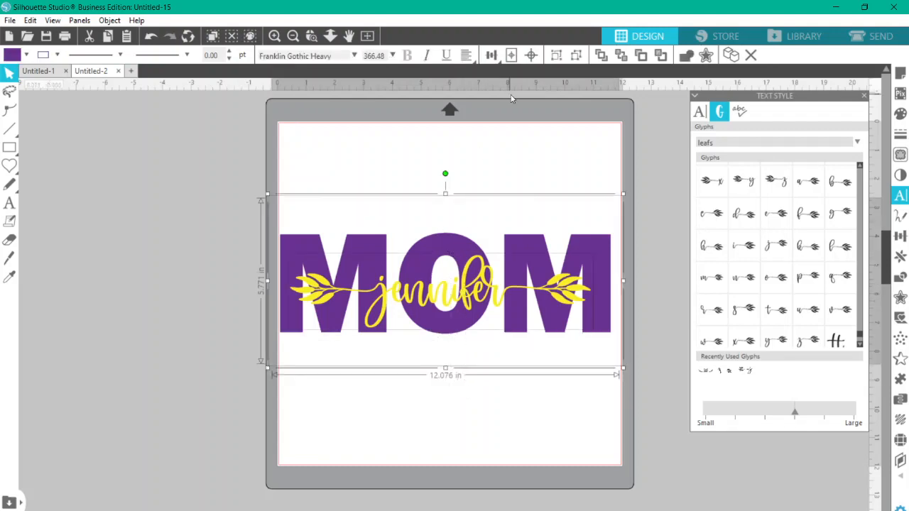
pyautogui.click(492, 55)
pyautogui.click(511, 78)
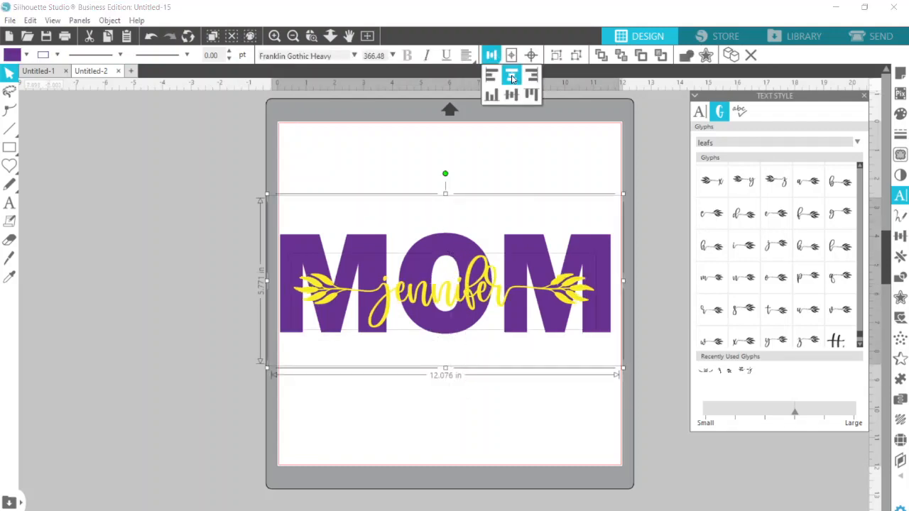
pyautogui.click(485, 424)
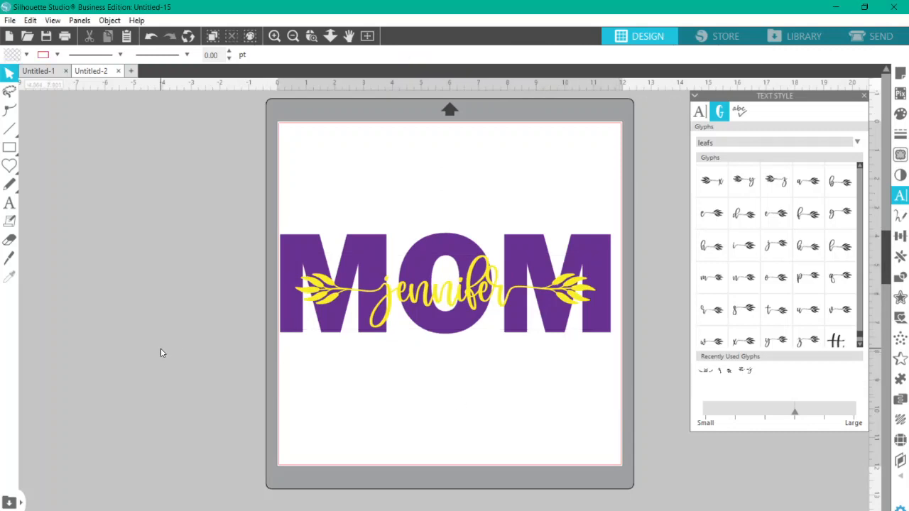
# Step: Start a rounded outward offset around the script name and color the offset outline red
pyautogui.click(275, 36)
pyautogui.click(274, 36)
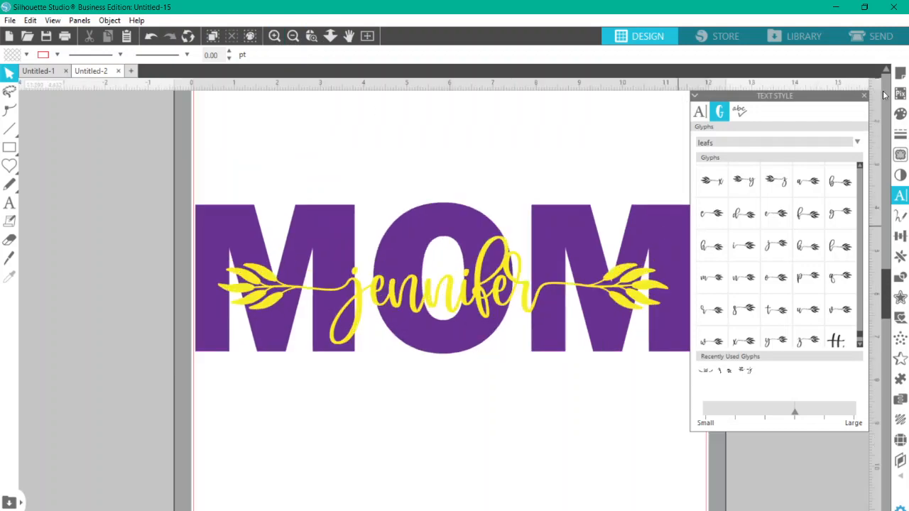
pyautogui.click(865, 98)
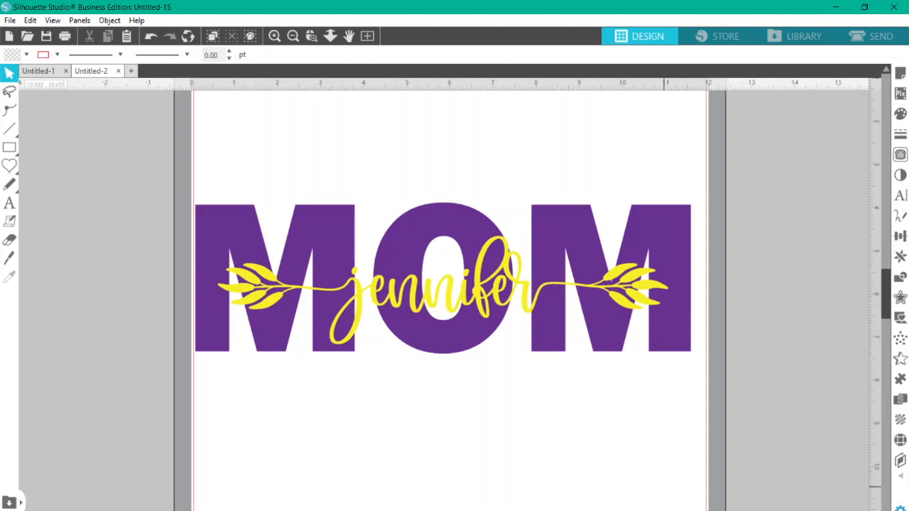
pyautogui.moveTo(493, 510); pyautogui.dragTo(507, 510)
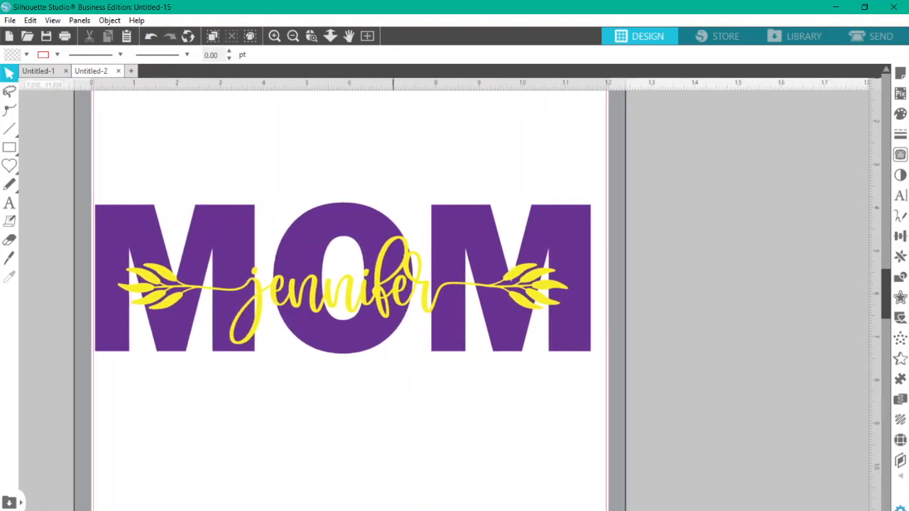
pyautogui.click(422, 289)
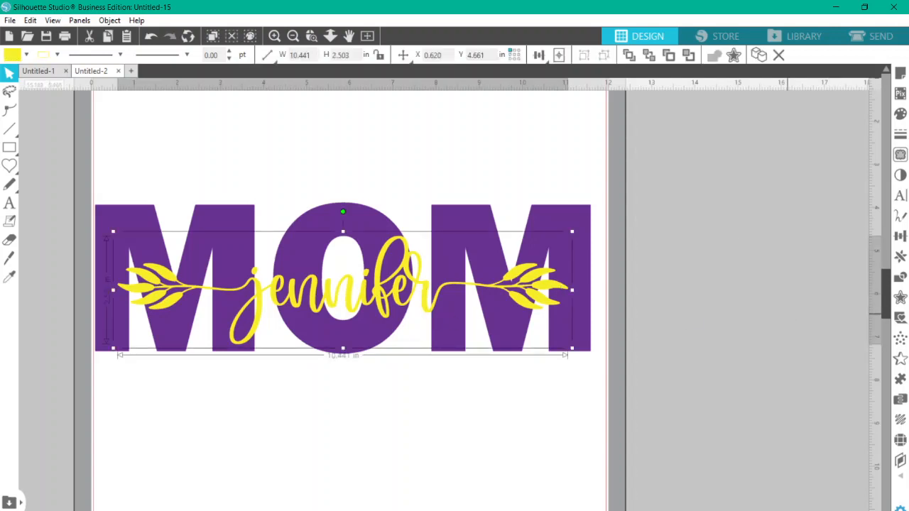
pyautogui.click(900, 299)
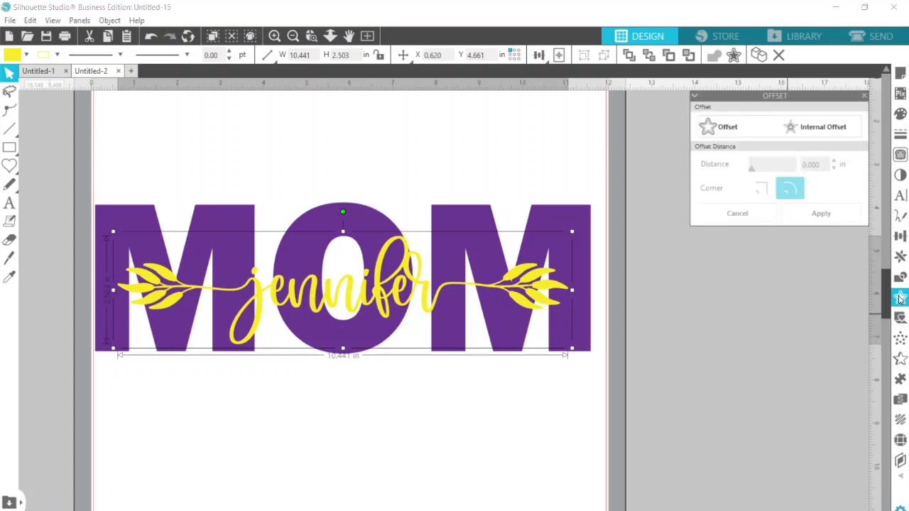
pyautogui.click(718, 129)
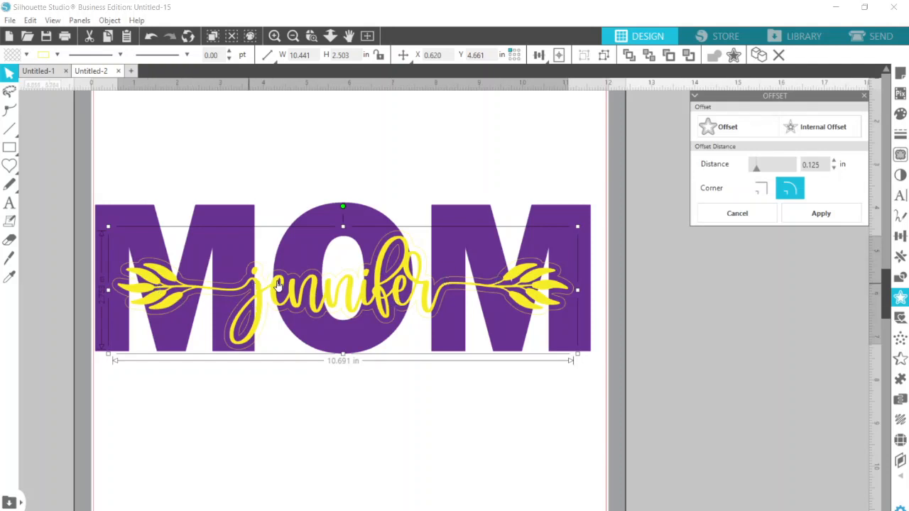
pyautogui.click(58, 55)
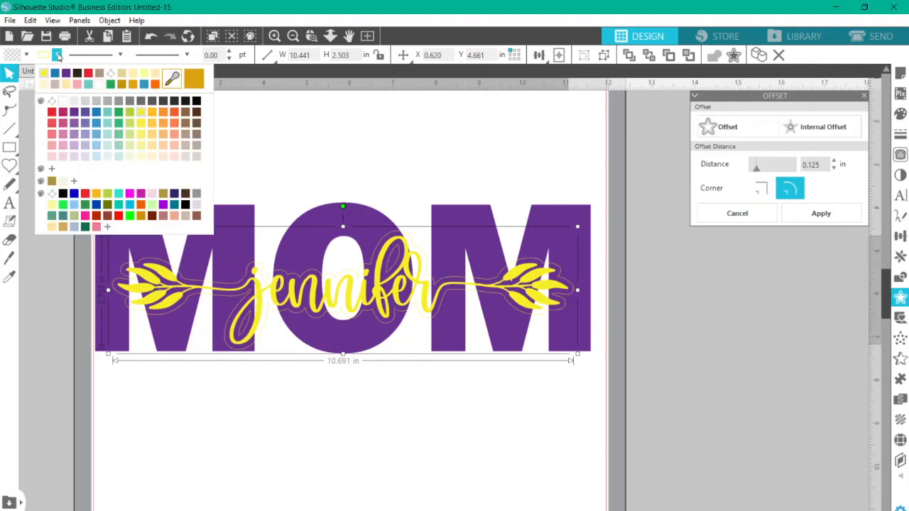
pyautogui.click(88, 74)
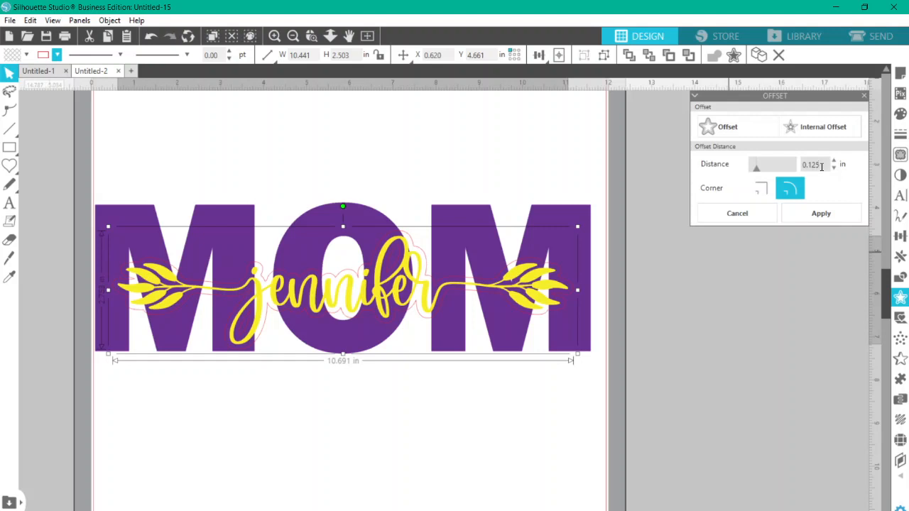
# Step: Set the name's offset distance to 0.045 in and apply the offset
pyautogui.moveTo(822, 166); pyautogui.dragTo(811, 164)
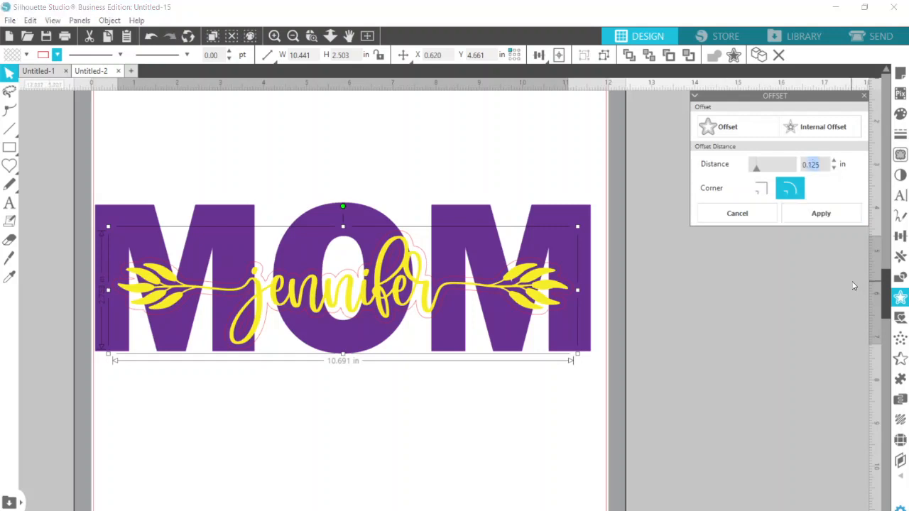
pyautogui.write('055')
pyautogui.click(825, 187)
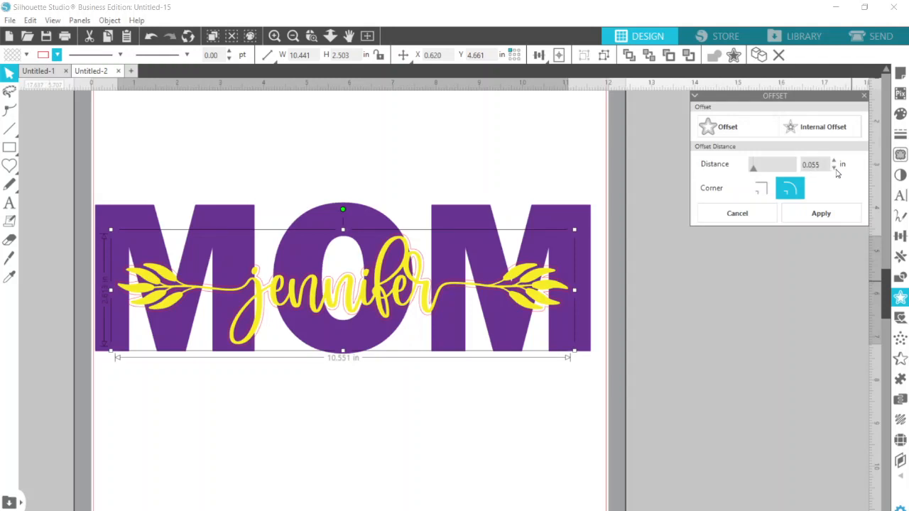
pyautogui.click(835, 169)
pyautogui.click(835, 169)
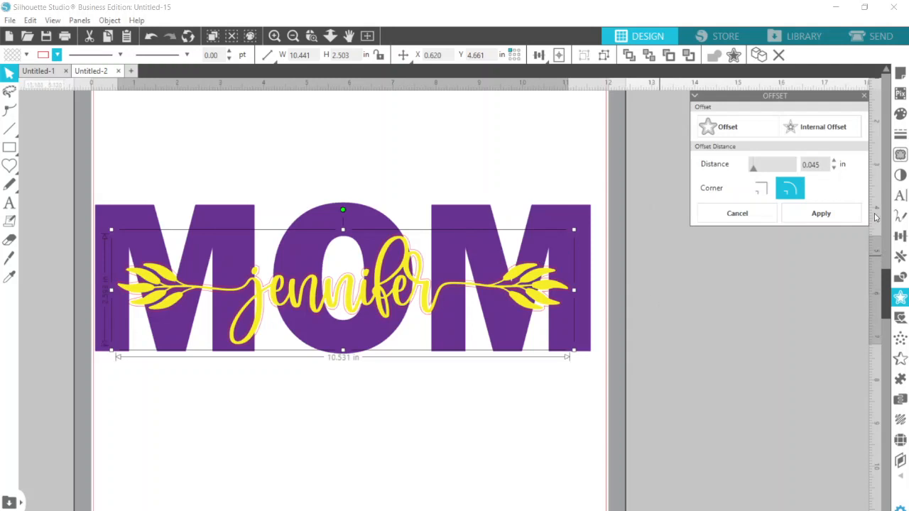
pyautogui.click(812, 215)
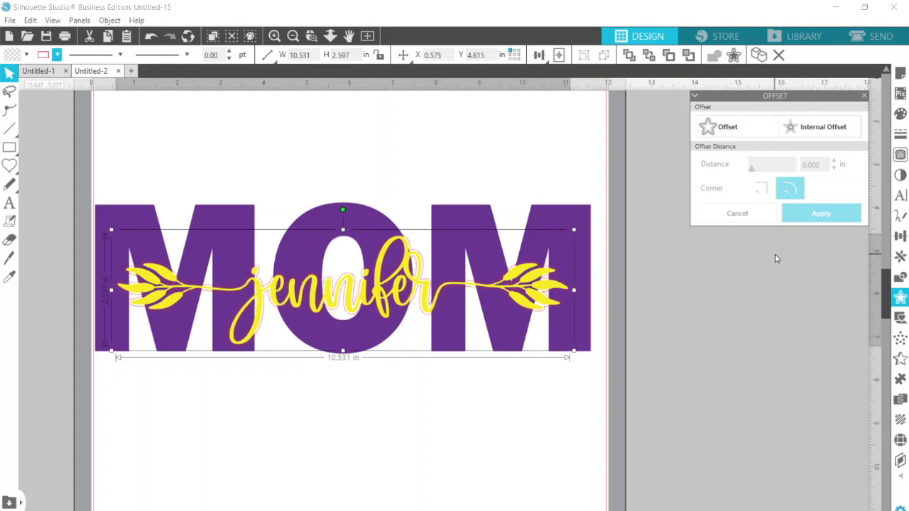
pyautogui.click(738, 132)
pyautogui.click(645, 326)
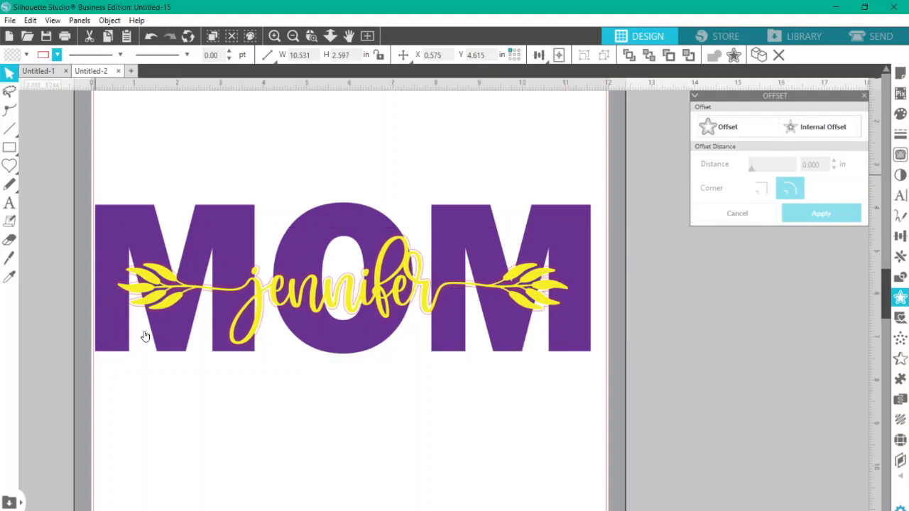
# Step: Duplicate the whole design, including MOM, the script name and its offset, directly below the original
pyautogui.moveTo(68, 179); pyautogui.dragTo(607, 461)
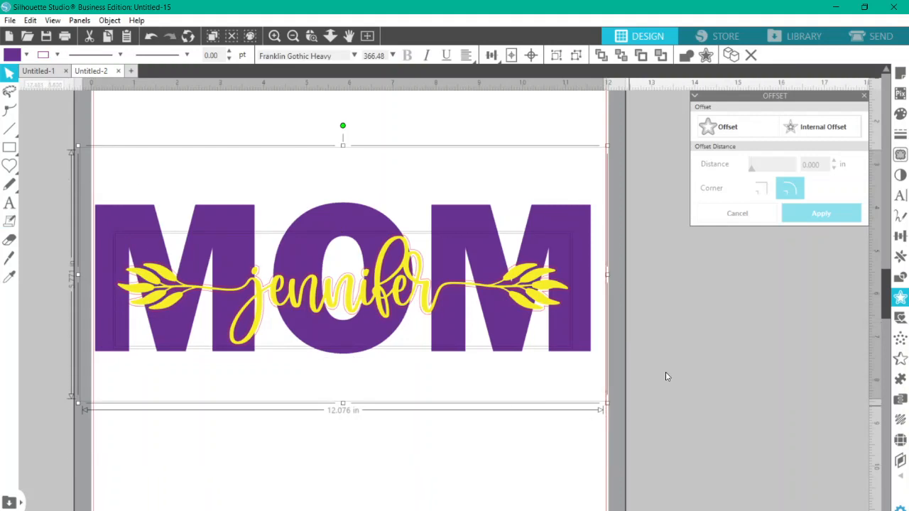
pyautogui.click(158, 187)
pyautogui.moveTo(147, 188); pyautogui.dragTo(668, 425)
pyautogui.press('i')
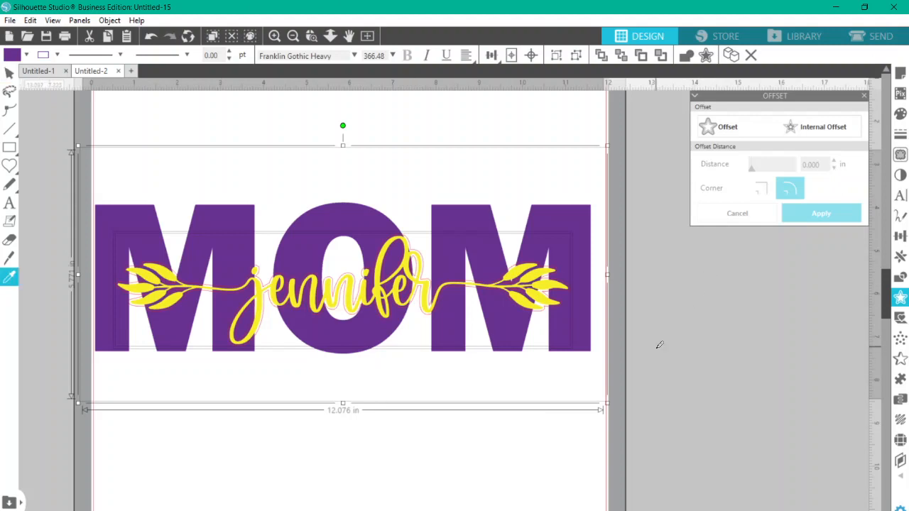
pyautogui.hotkey('ctrl', 'd')
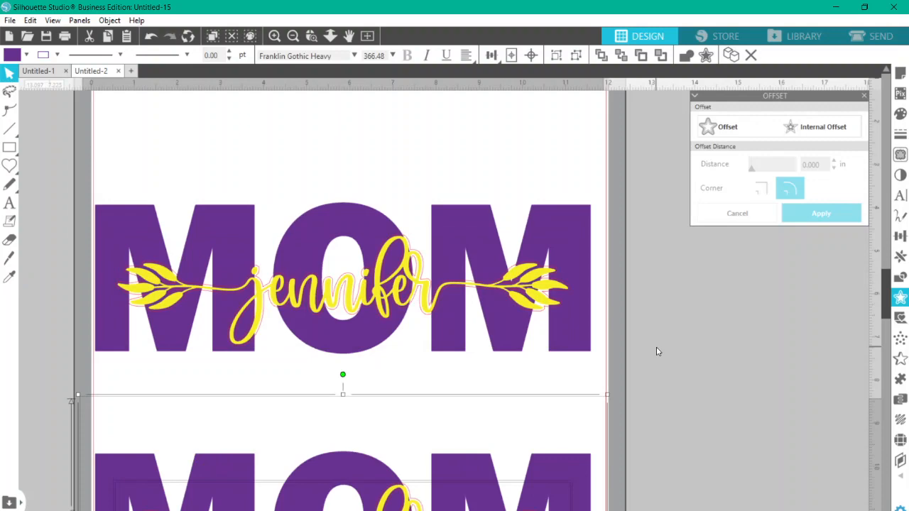
pyautogui.scroll(-3, 668, 354)
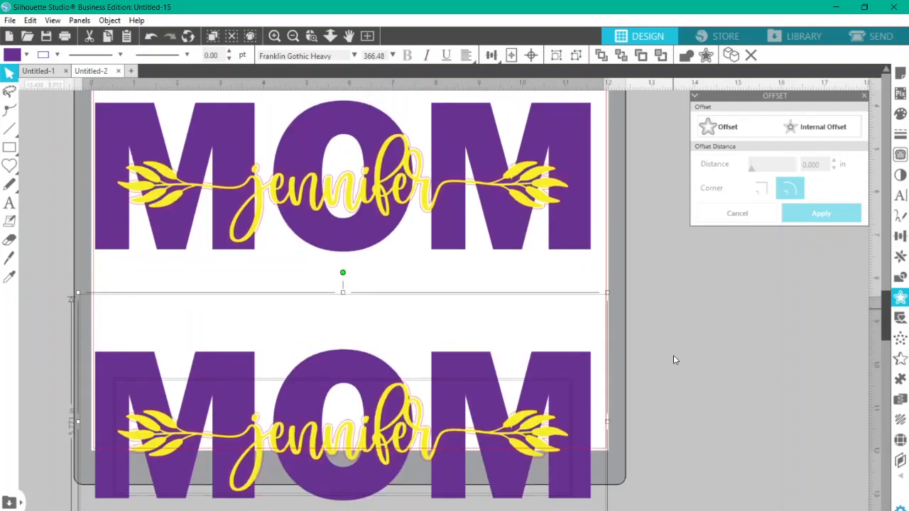
pyautogui.scroll(3, 674, 360)
pyautogui.click(546, 304)
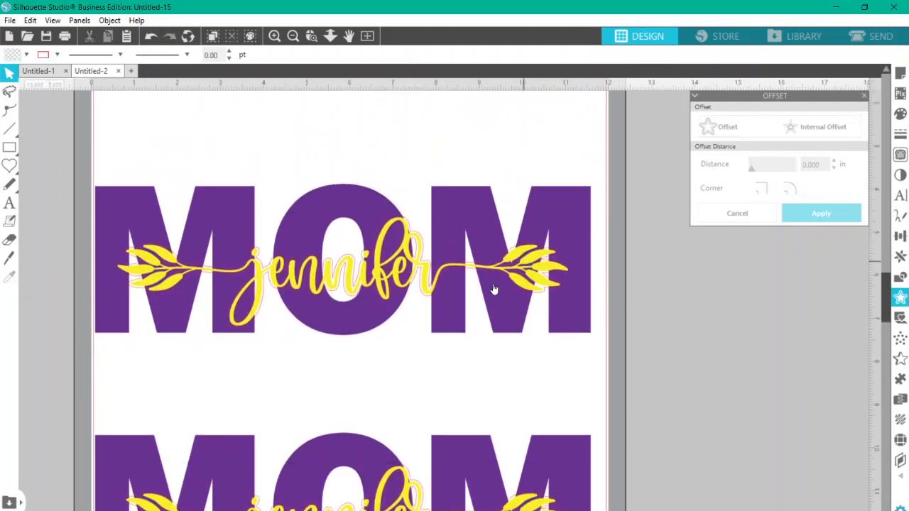
# Step: Subtract the script name's offset outline from the upper MOM lettering
pyautogui.click(410, 229)
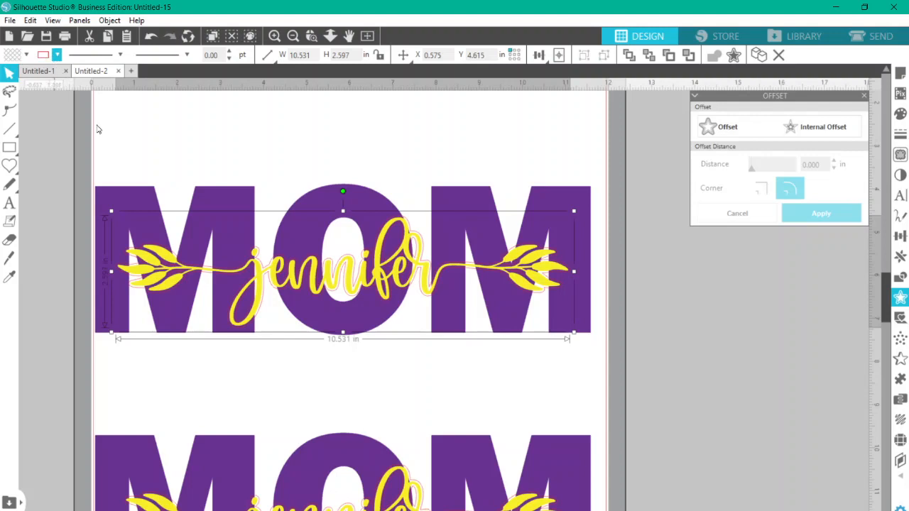
pyautogui.click(168, 262)
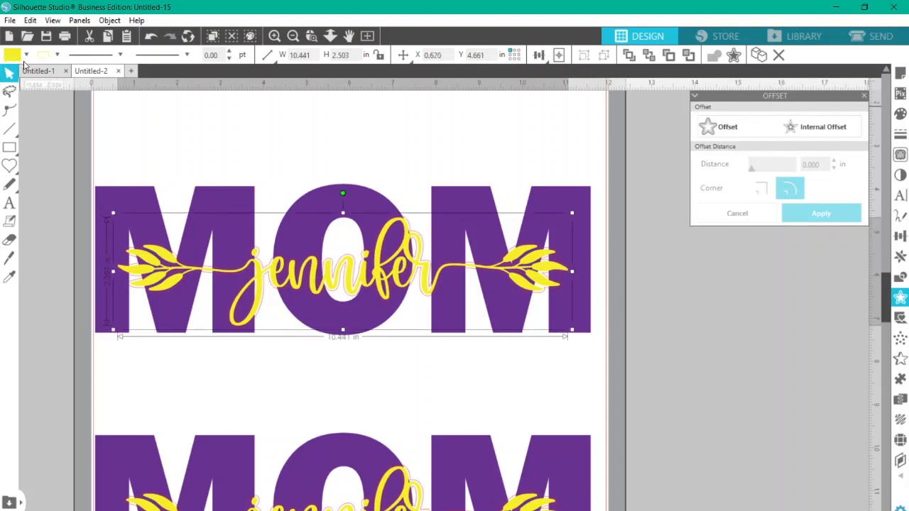
pyautogui.click(122, 199)
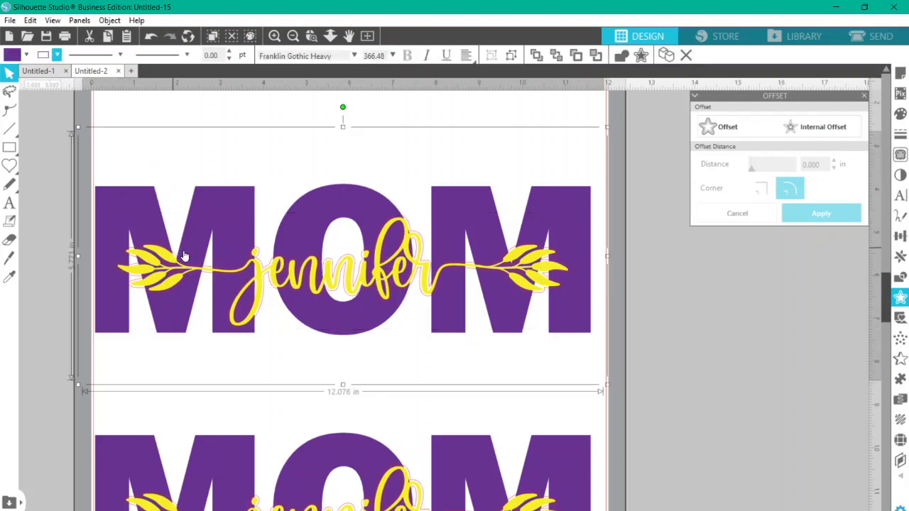
pyautogui.click(409, 229)
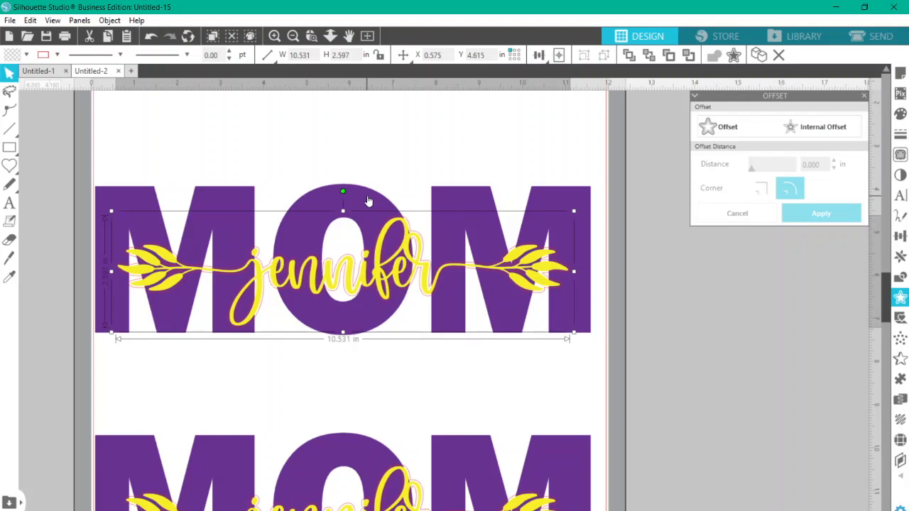
pyautogui.click(367, 201)
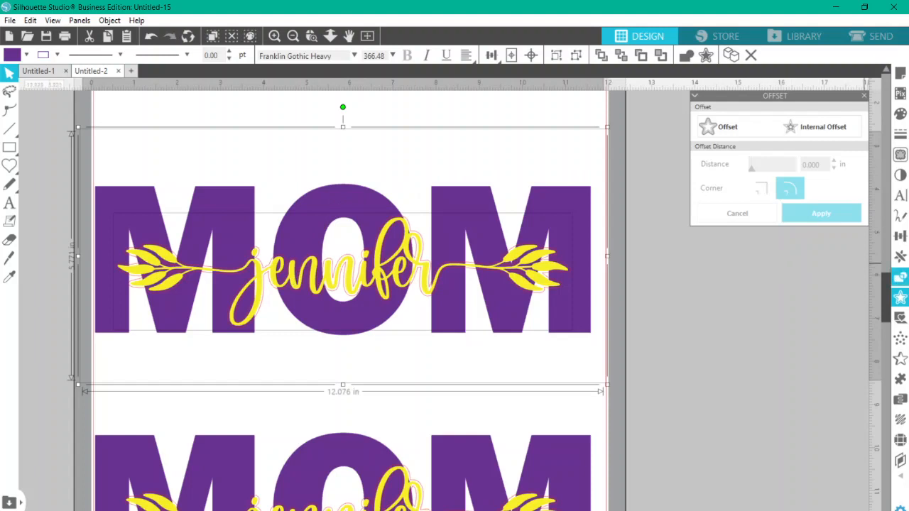
pyautogui.click(901, 279)
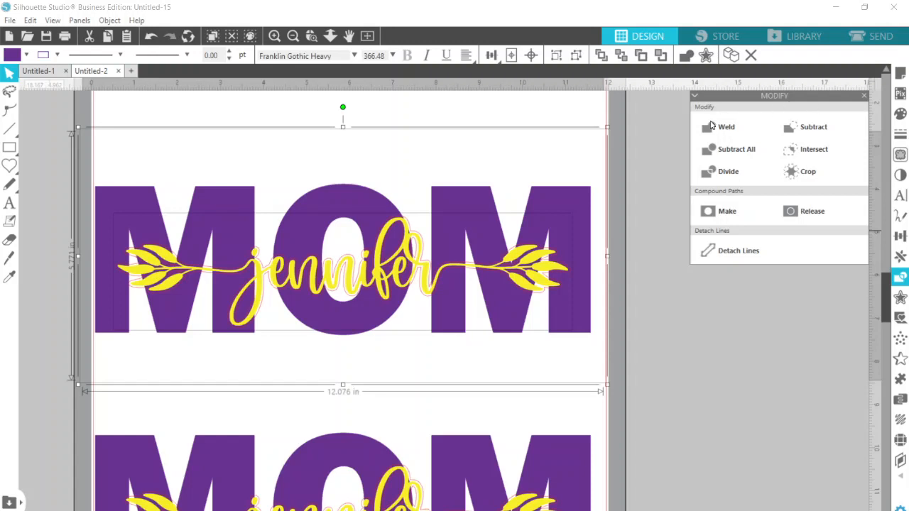
pyautogui.click(823, 131)
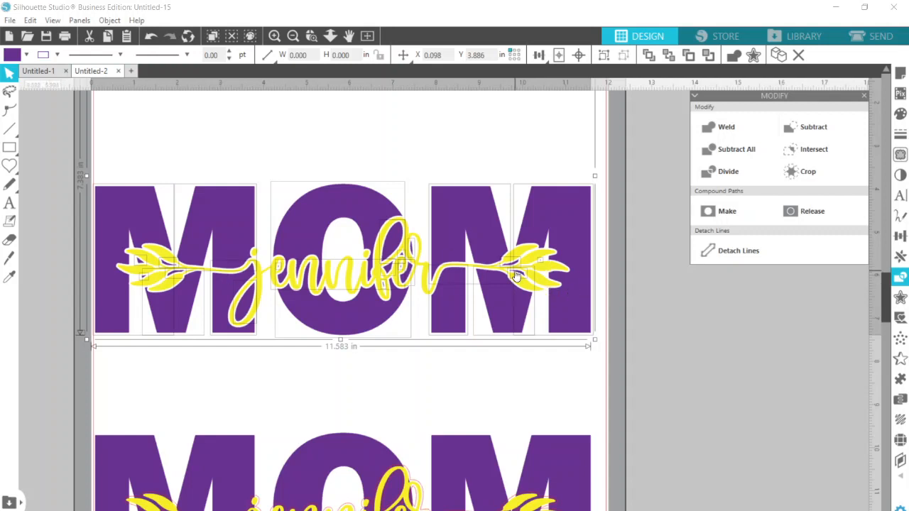
# Step: Combine the cut upper MOM pieces into a compound path and group them with the script name
pyautogui.rightClick(630, 273)
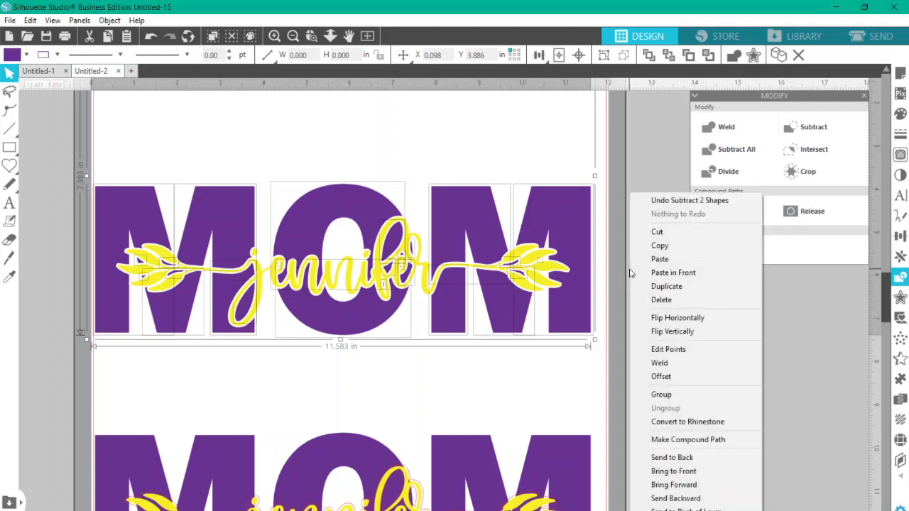
pyautogui.click(648, 440)
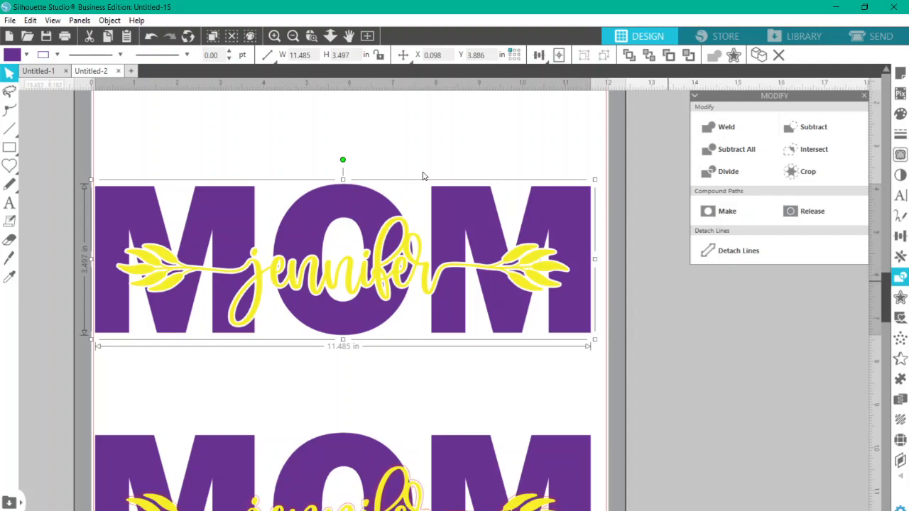
pyautogui.moveTo(232, 149); pyautogui.dragTo(364, 346)
pyautogui.rightClick(623, 370)
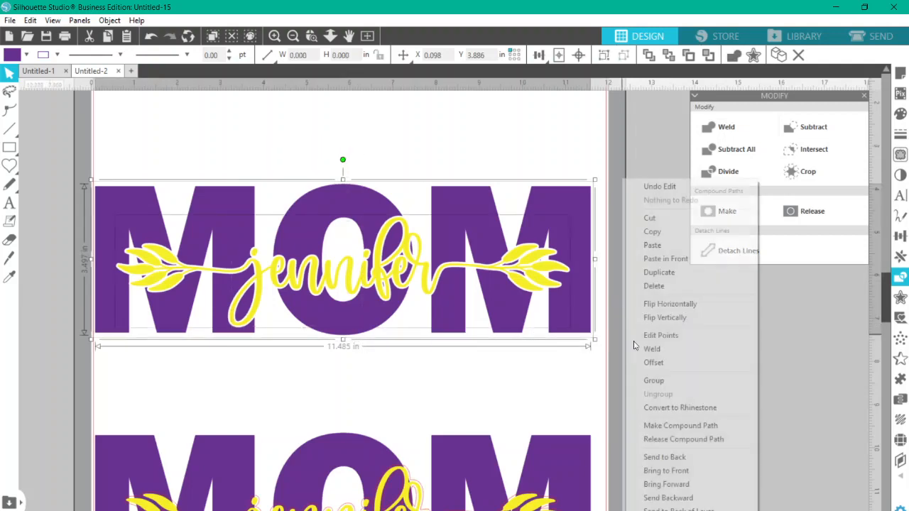
pyautogui.click(674, 381)
# Step: Move the upper grouped design to the top of the page and bring the lower design up beneath it, fully onto the page
pyautogui.scroll(-3, 599, 296)
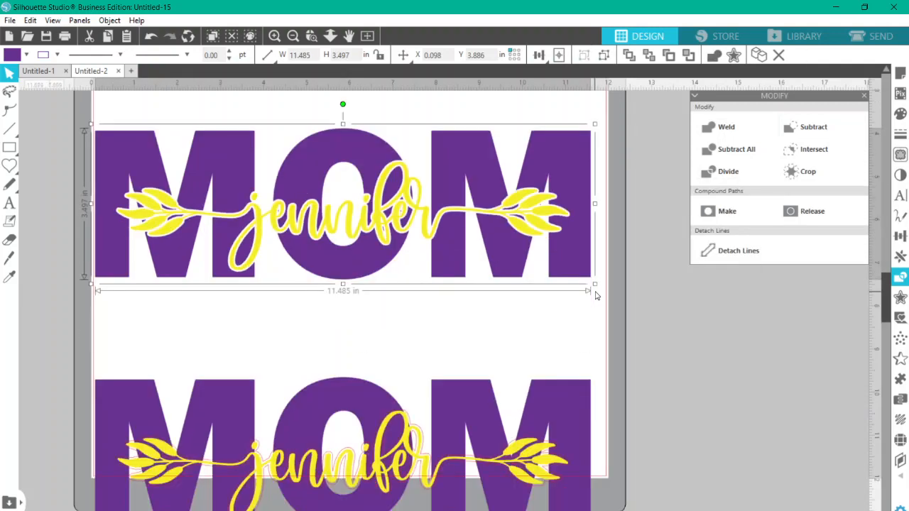
pyautogui.scroll(3, 595, 288)
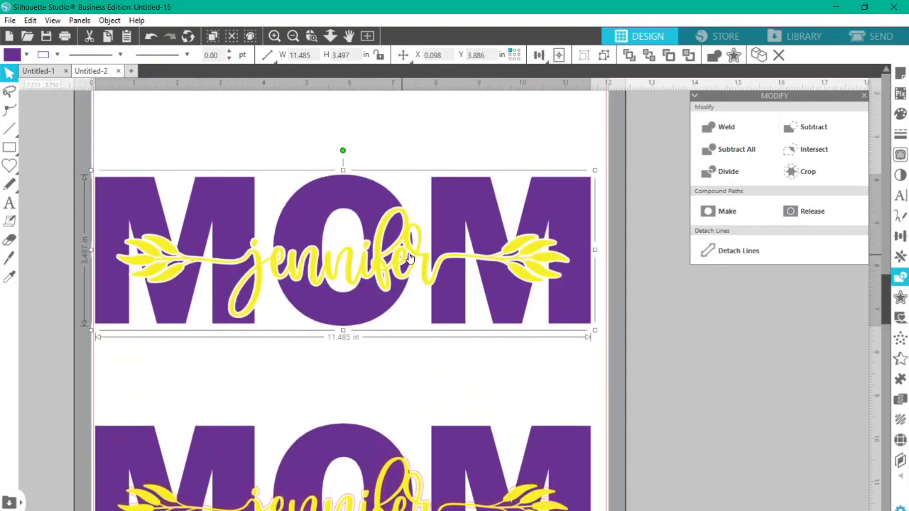
pyautogui.moveTo(402, 254); pyautogui.dragTo(436, 256)
pyautogui.moveTo(542, 236); pyautogui.dragTo(405, 101)
pyautogui.scroll(-2, 460, 227)
pyautogui.moveTo(306, 290); pyautogui.dragTo(357, 320)
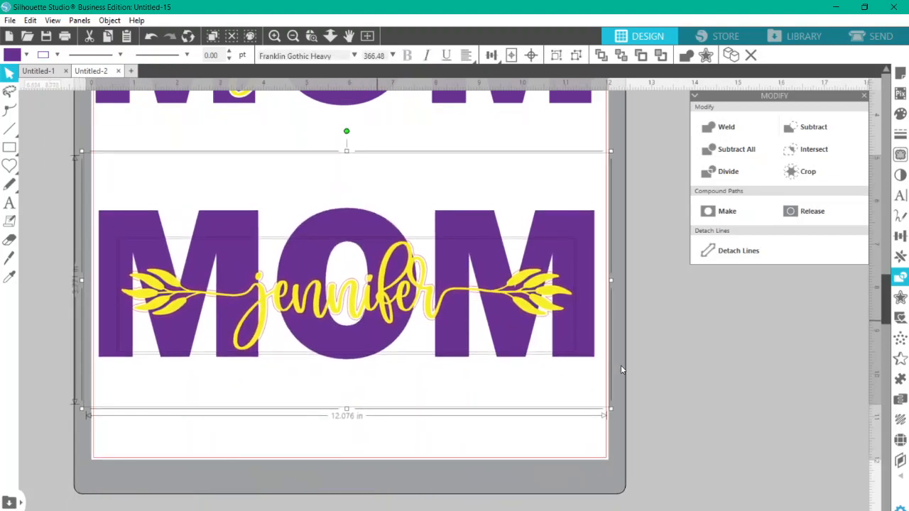
# Step: Release the compound path of the lower name's offset and delete its inner pieces, keeping only the outer outline
pyautogui.click(619, 362)
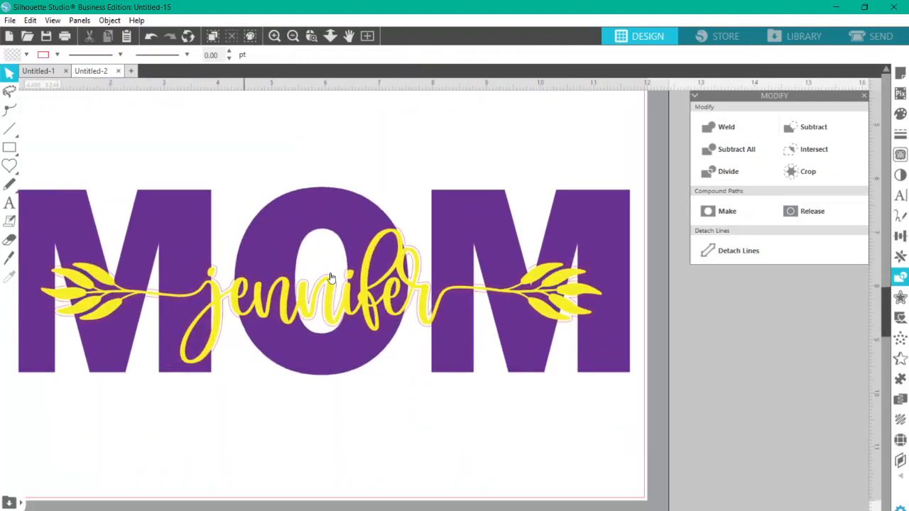
pyautogui.click(275, 36)
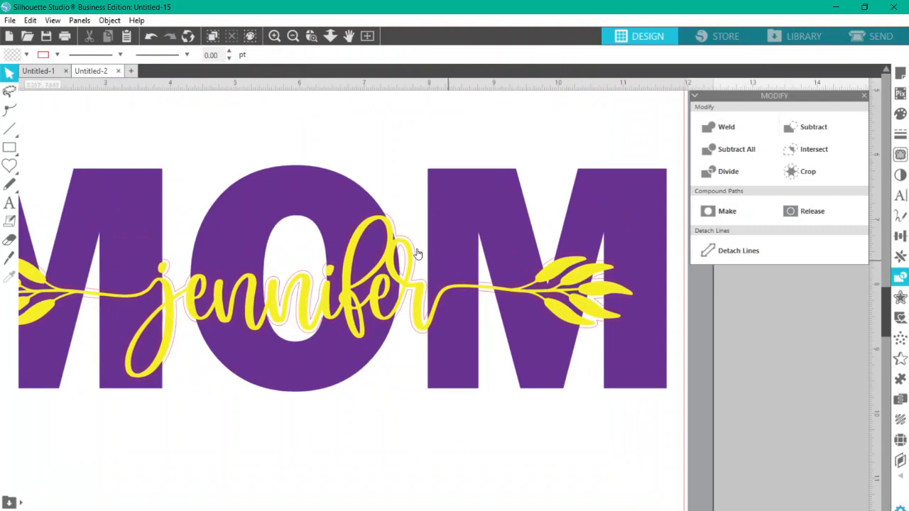
pyautogui.click(389, 239)
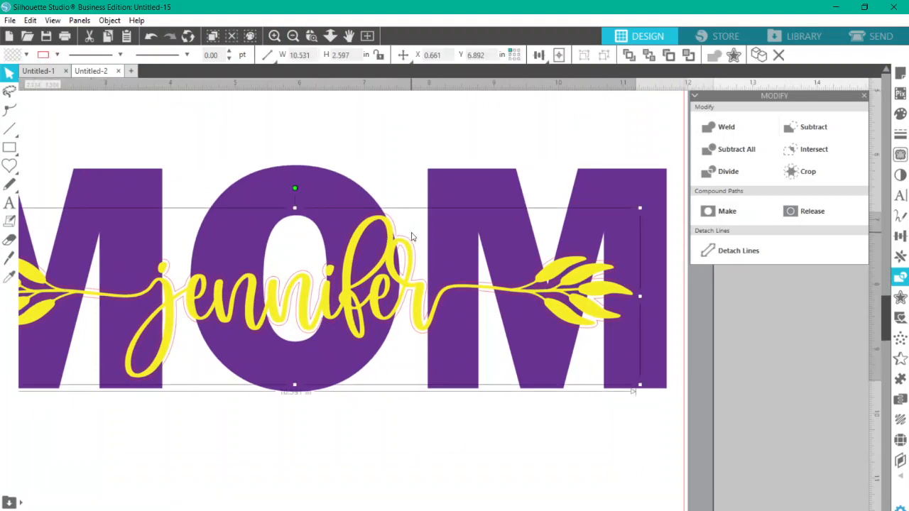
pyautogui.rightClick(400, 150)
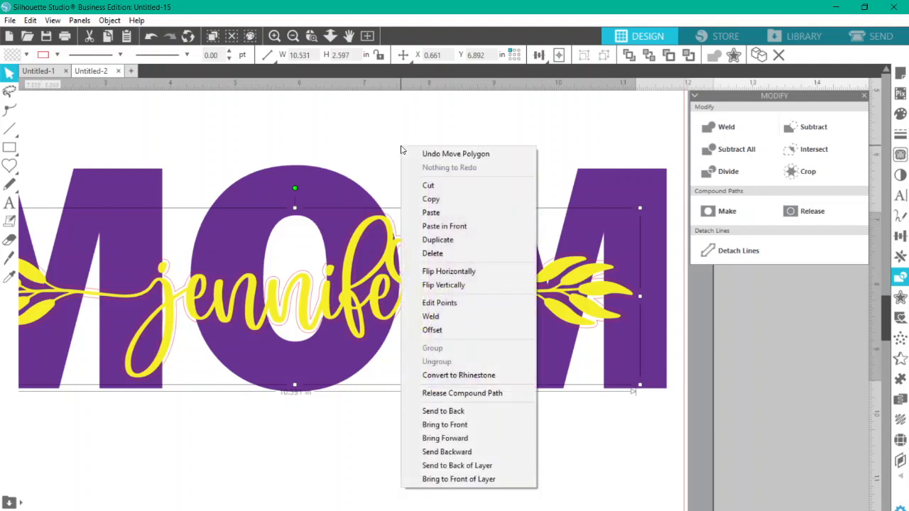
pyautogui.click(427, 393)
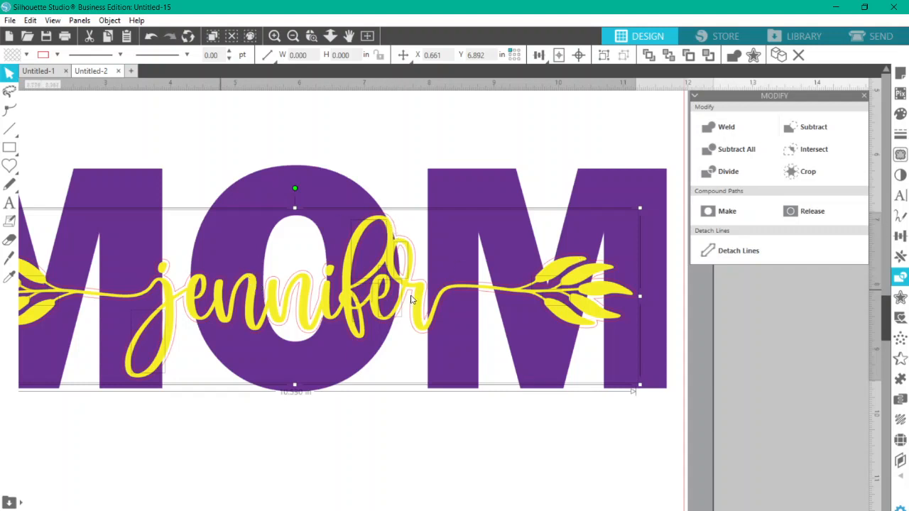
pyautogui.click(395, 229)
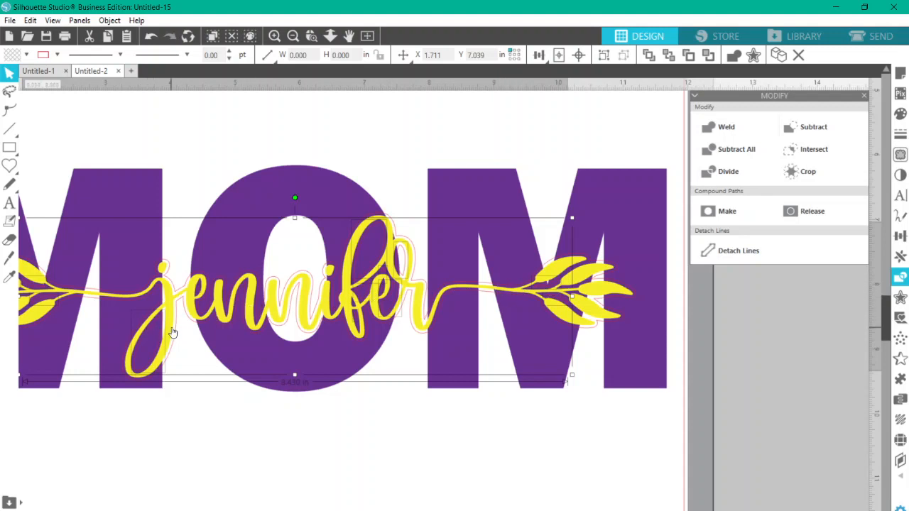
pyautogui.click(402, 224)
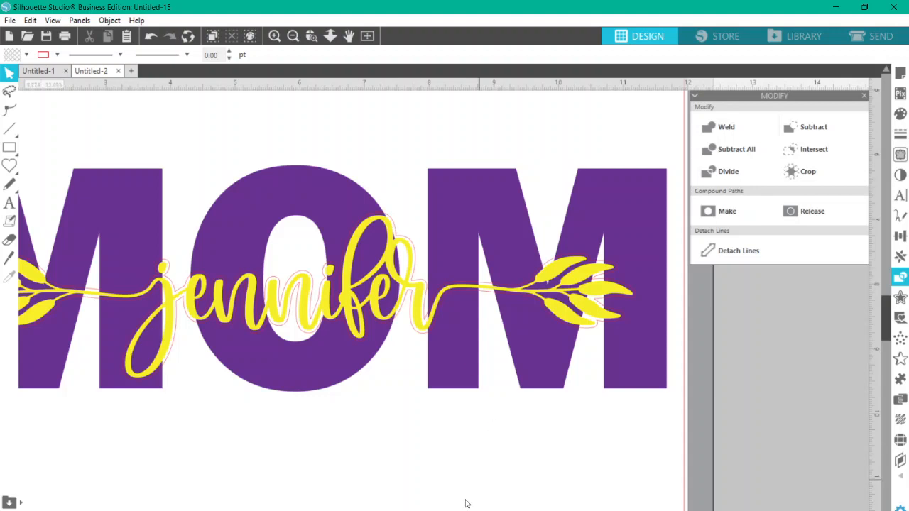
# Step: Subtract the outer-only offset outline from the lower MOM lettering
pyautogui.moveTo(456, 510); pyautogui.dragTo(448, 510)
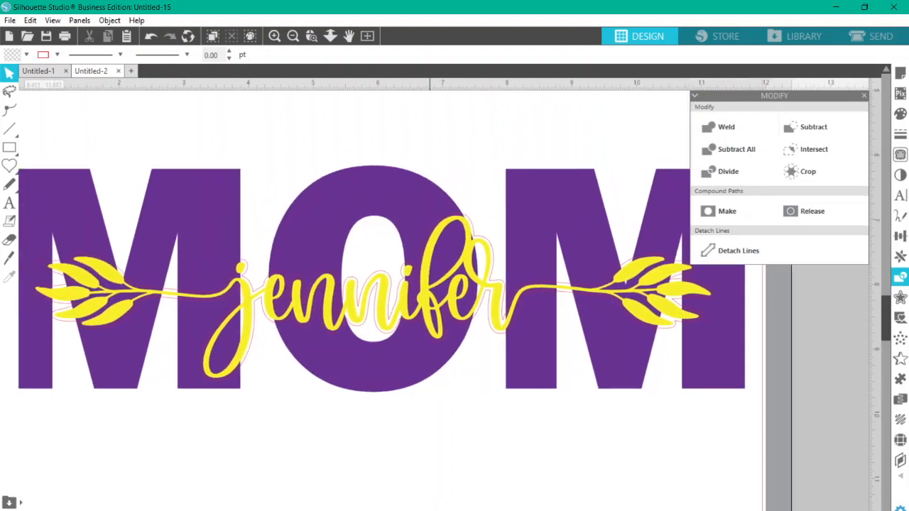
pyautogui.click(473, 225)
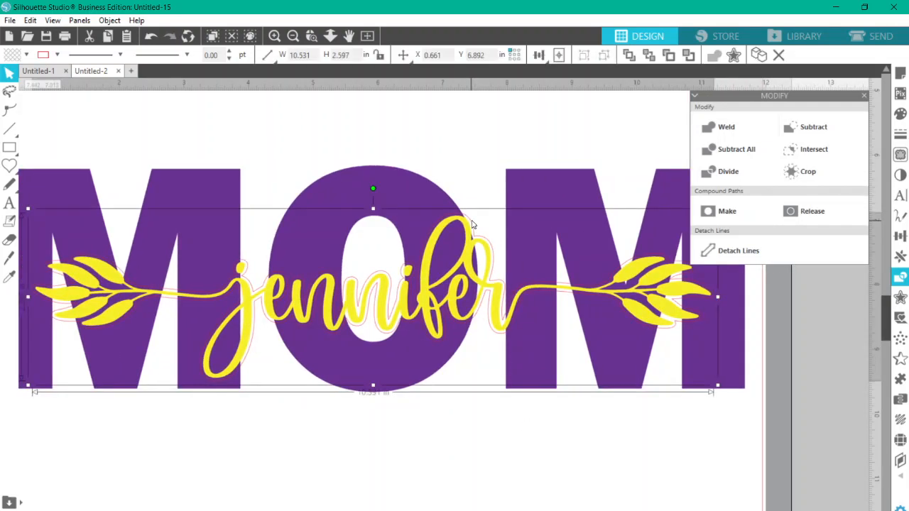
pyautogui.click(404, 191)
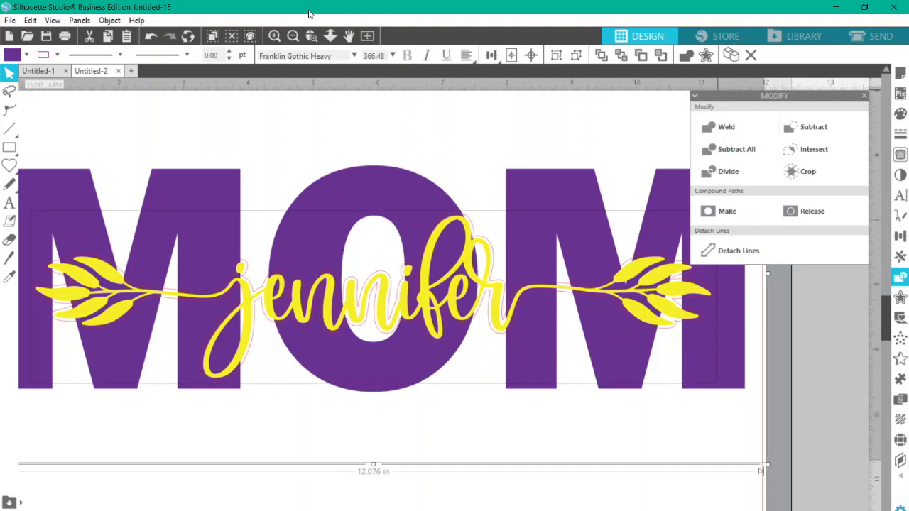
pyautogui.click(293, 35)
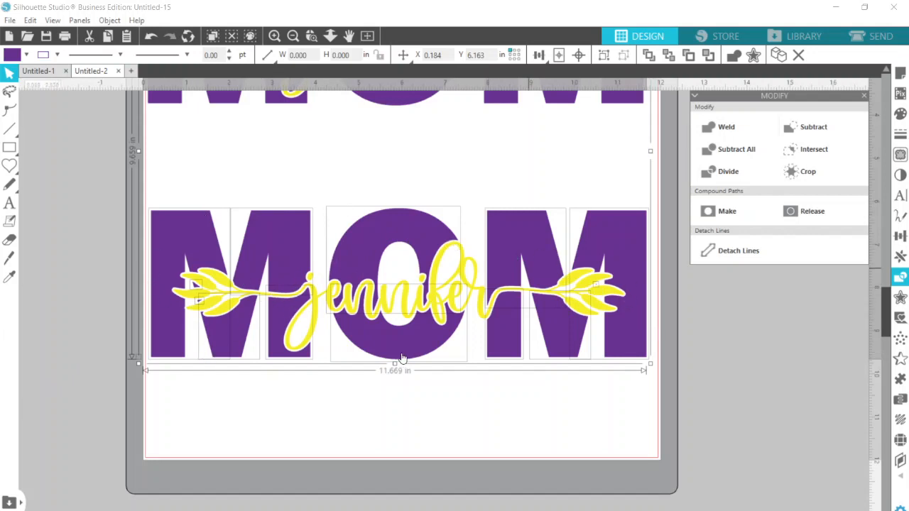
# Step: Make the lower MOM pieces a compound path without the tiny sliver between the leaves on the last M, and delete that sliver
pyautogui.click(596, 289)
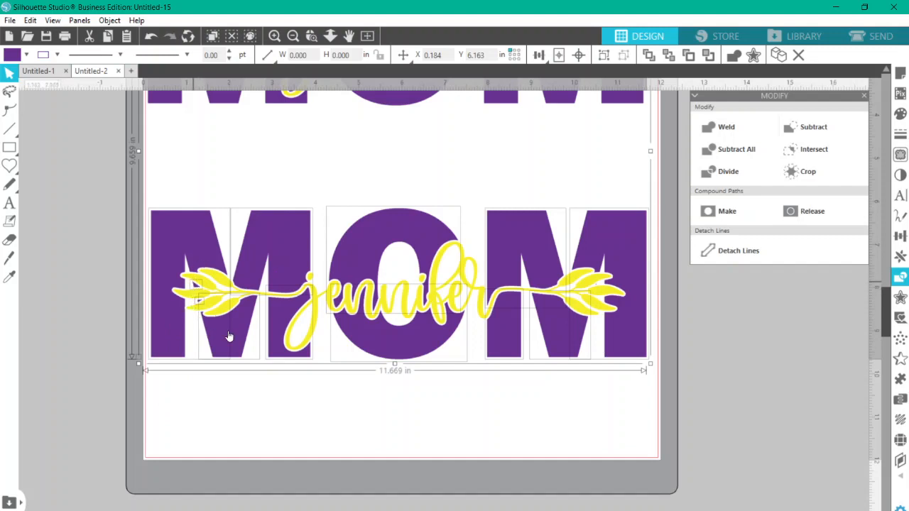
pyautogui.rightClick(508, 391)
pyautogui.click(547, 296)
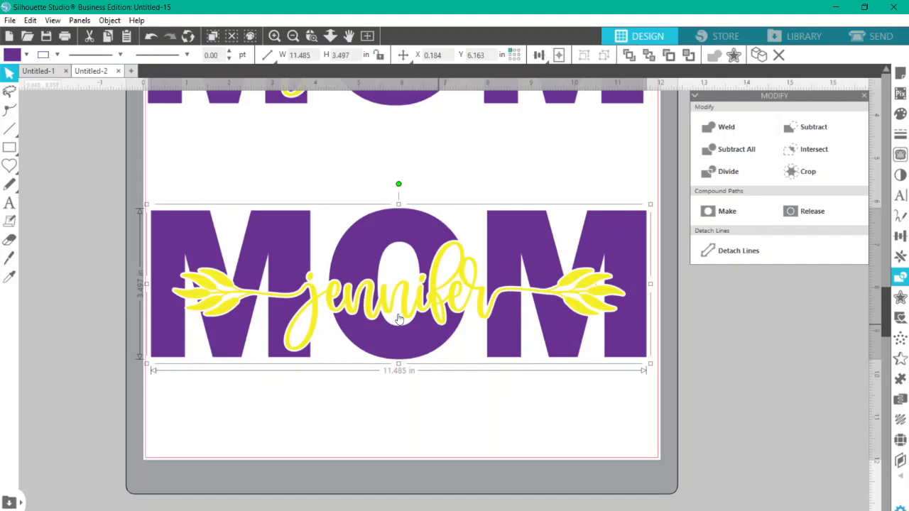
pyautogui.click(597, 290)
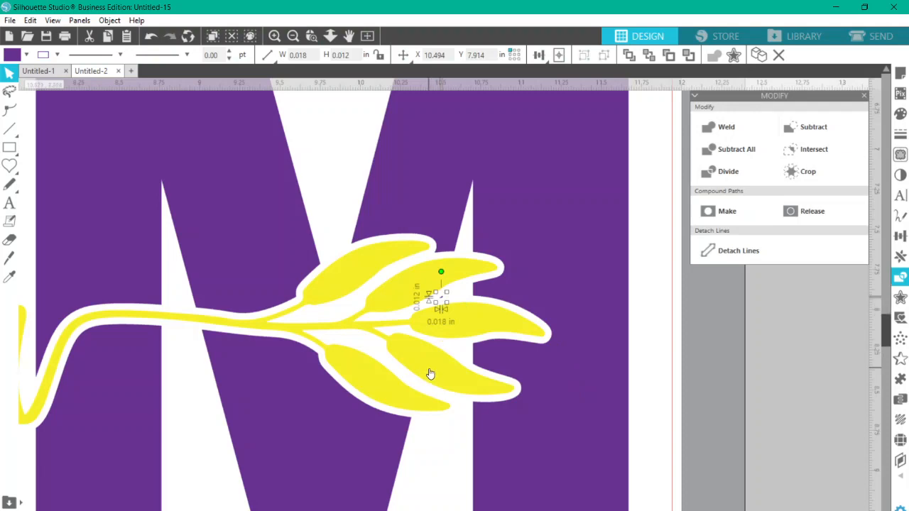
pyautogui.press('Delete')
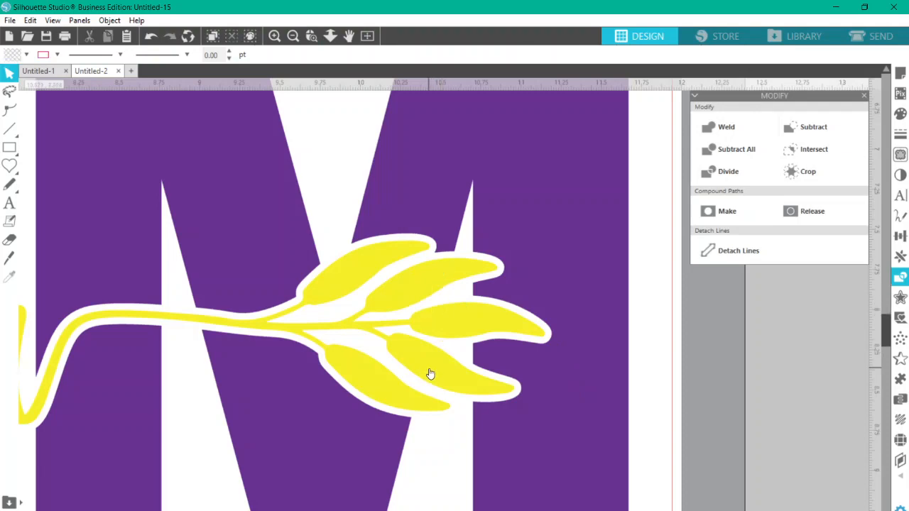
# Step: Group the lower MOM compound path with its script name
pyautogui.click(293, 36)
pyautogui.click(293, 37)
pyautogui.click(291, 35)
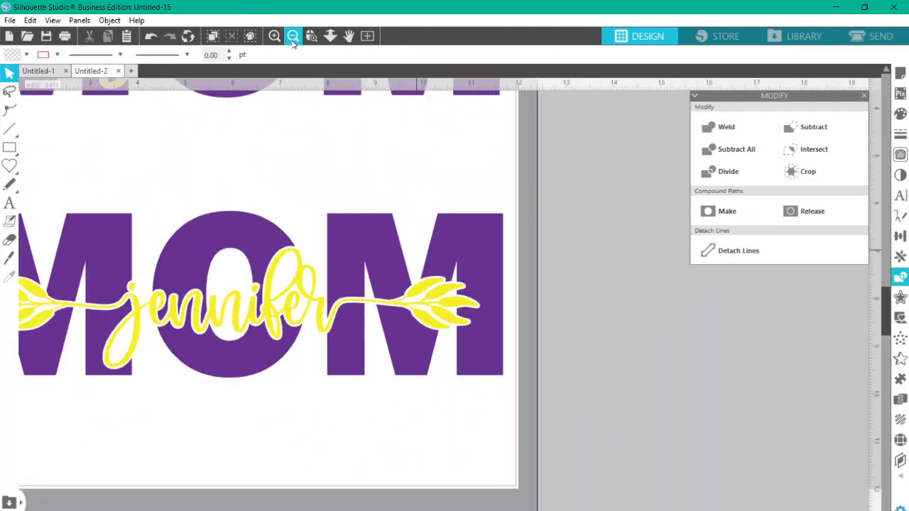
pyautogui.click(291, 36)
pyautogui.scroll(1, 189, 254)
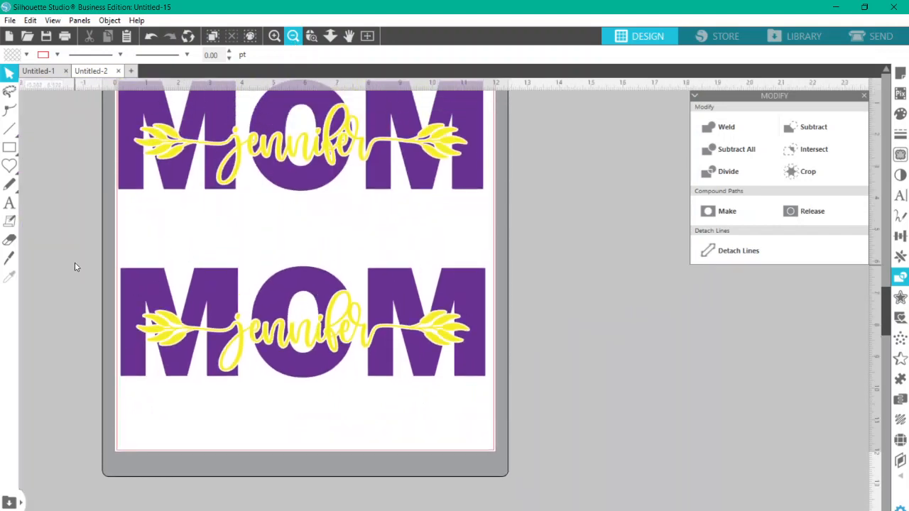
pyautogui.moveTo(76, 257); pyautogui.dragTo(509, 450)
pyautogui.rightClick(564, 271)
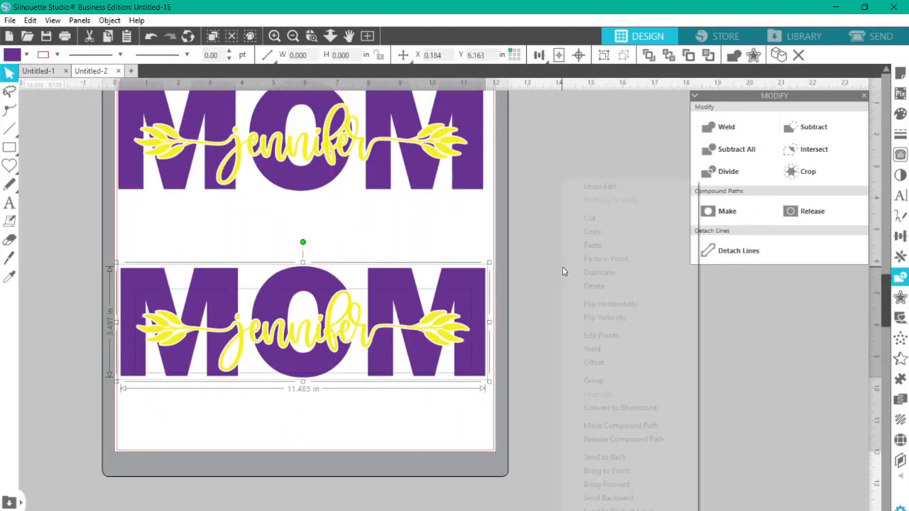
pyautogui.click(594, 381)
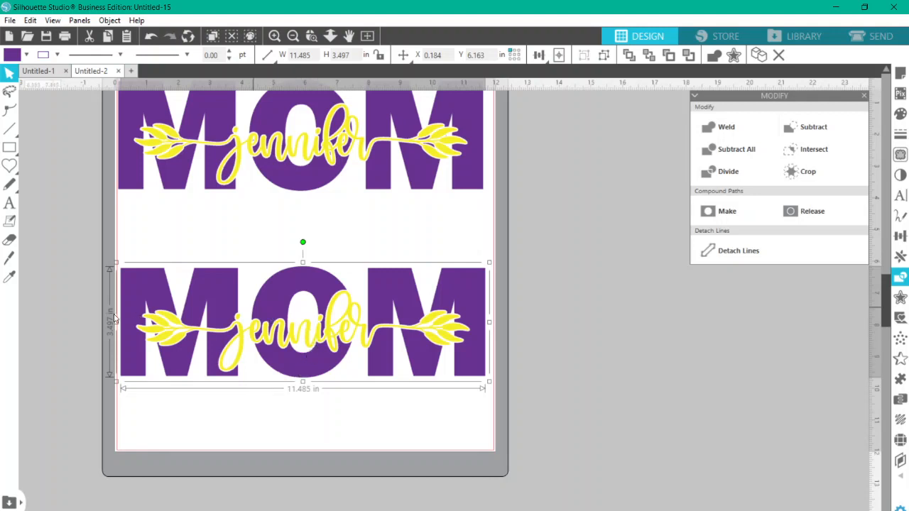
# Step: Move the lower grouped design up closer beneath the upper one
pyautogui.scroll(2, 382, 293)
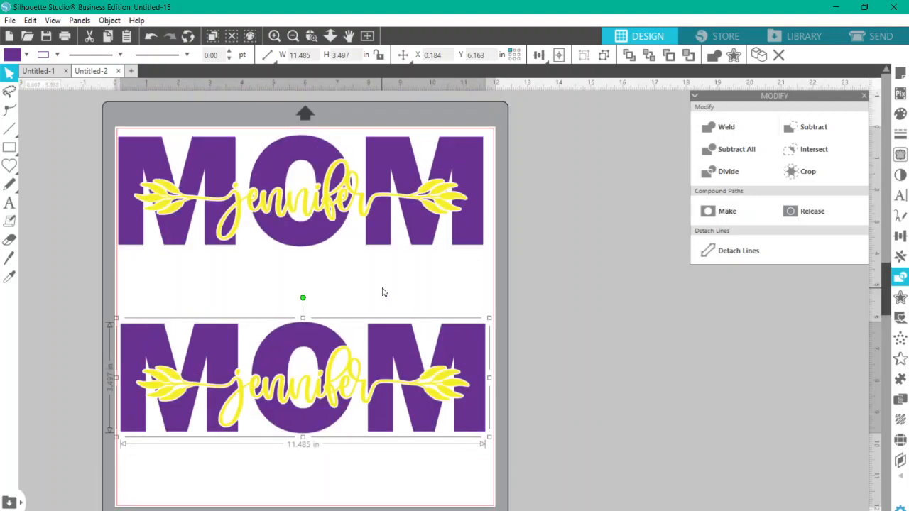
pyautogui.scroll(-1, 322, 335)
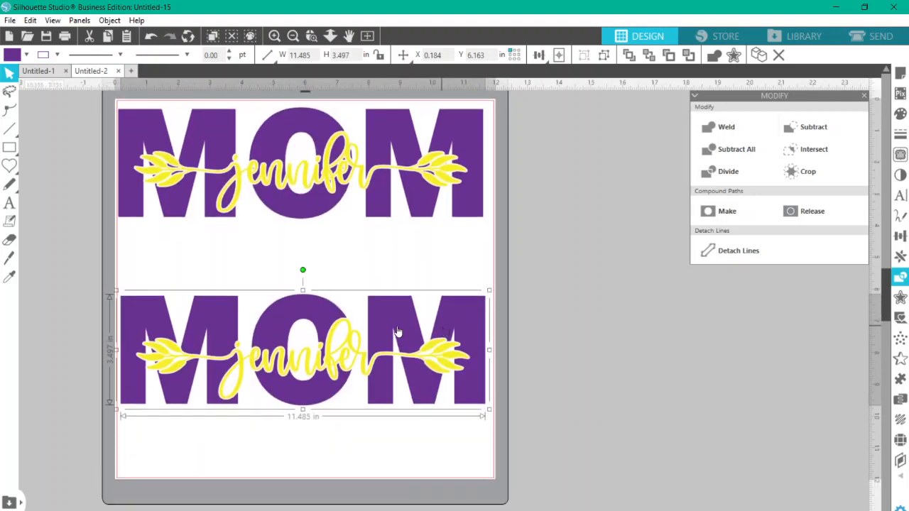
pyautogui.moveTo(322, 335); pyautogui.dragTo(324, 291)
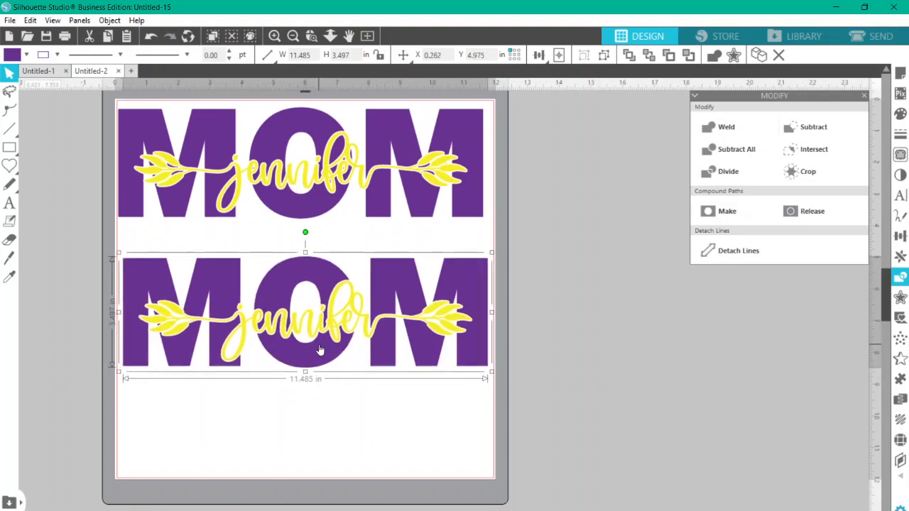
# Step: Nudge the lower MOM design closer to the upper one and draw a heart about 4.84 by 4.45 in beside them
pyautogui.moveTo(320, 351); pyautogui.dragTo(318, 328)
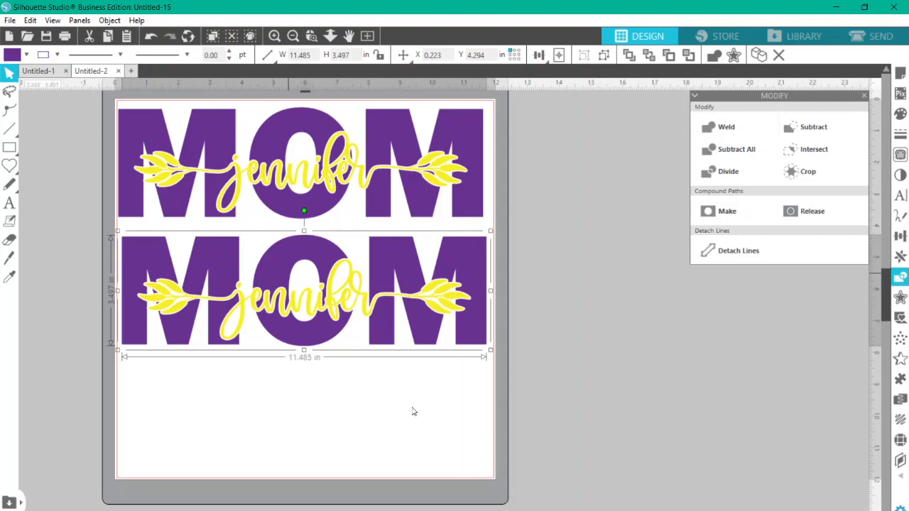
pyautogui.click(15, 172)
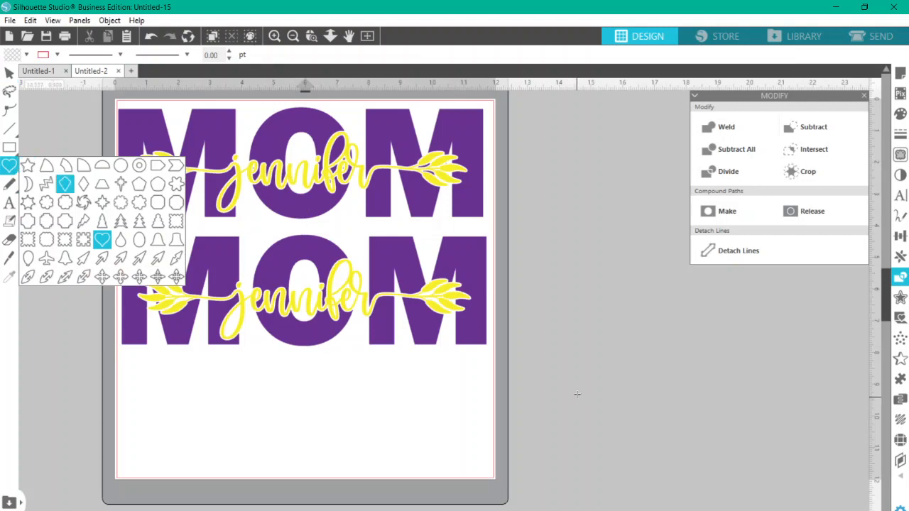
pyautogui.moveTo(577, 394); pyautogui.dragTo(576, 509)
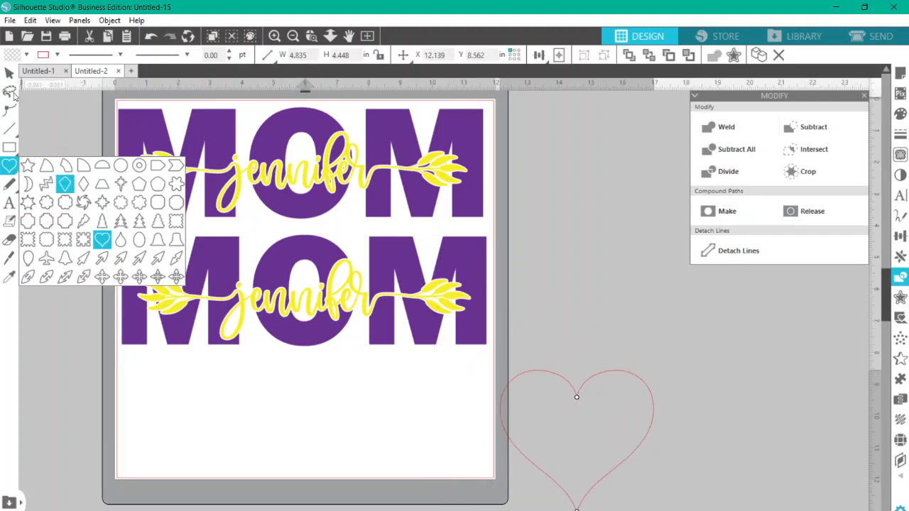
pyautogui.click(9, 72)
pyautogui.moveTo(569, 373); pyautogui.dragTo(564, 223)
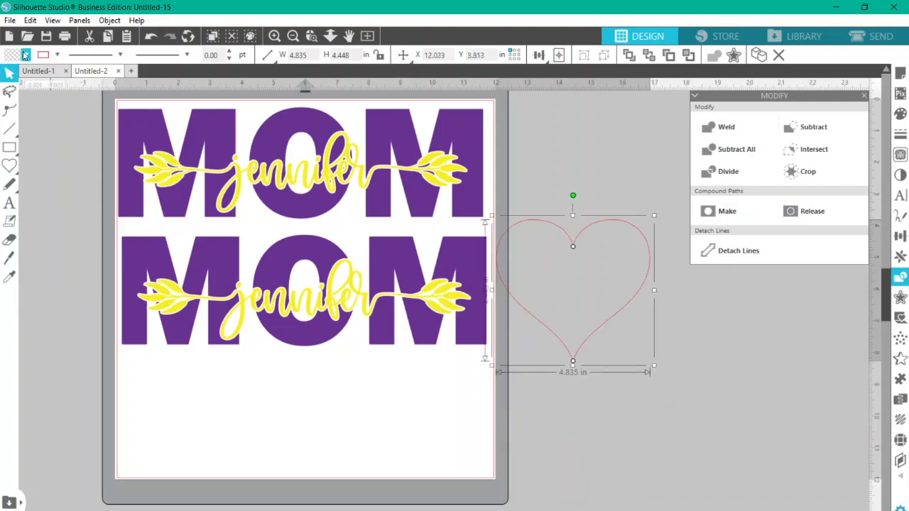
# Step: Give the heart a yellow fill and a matching yellow outline
pyautogui.click(25, 55)
pyautogui.click(48, 74)
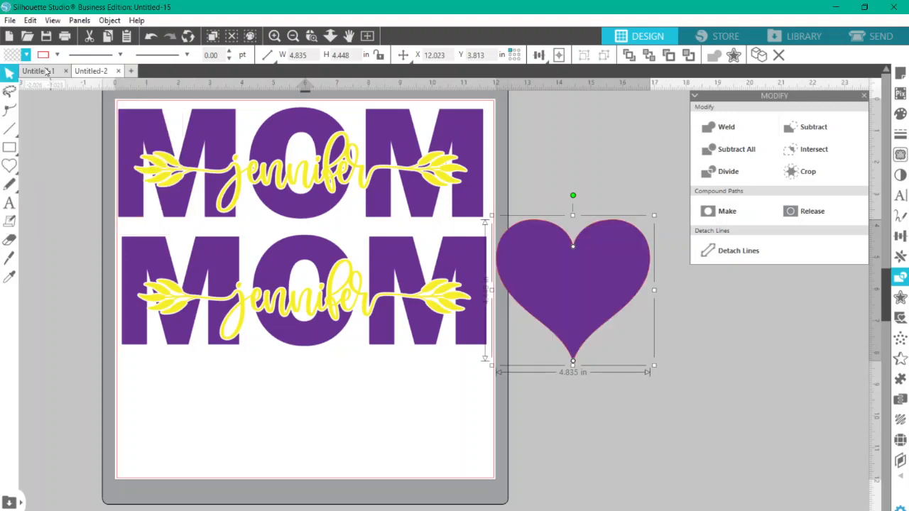
pyautogui.click(26, 56)
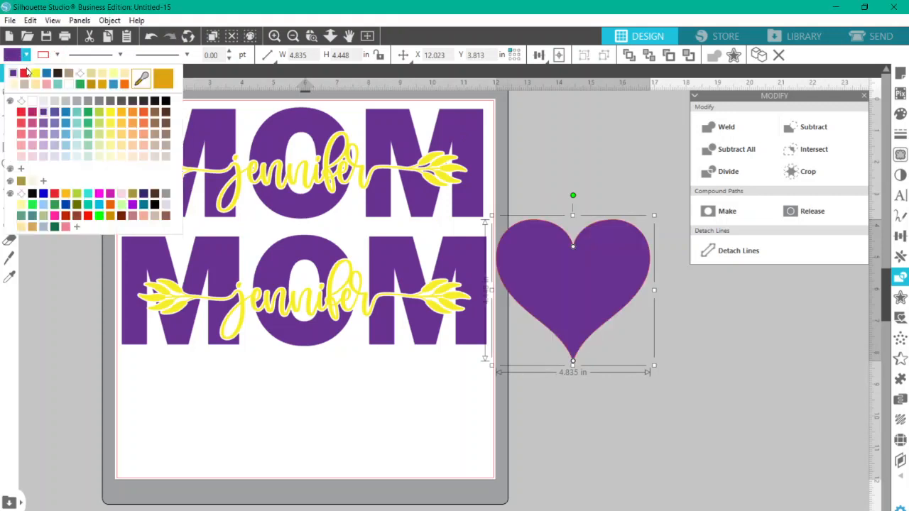
pyautogui.click(37, 74)
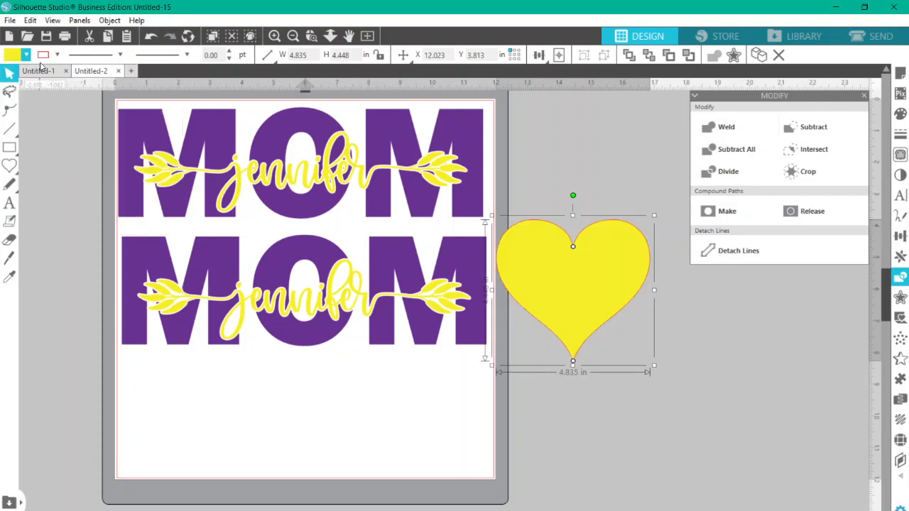
pyautogui.click(57, 54)
pyautogui.click(43, 75)
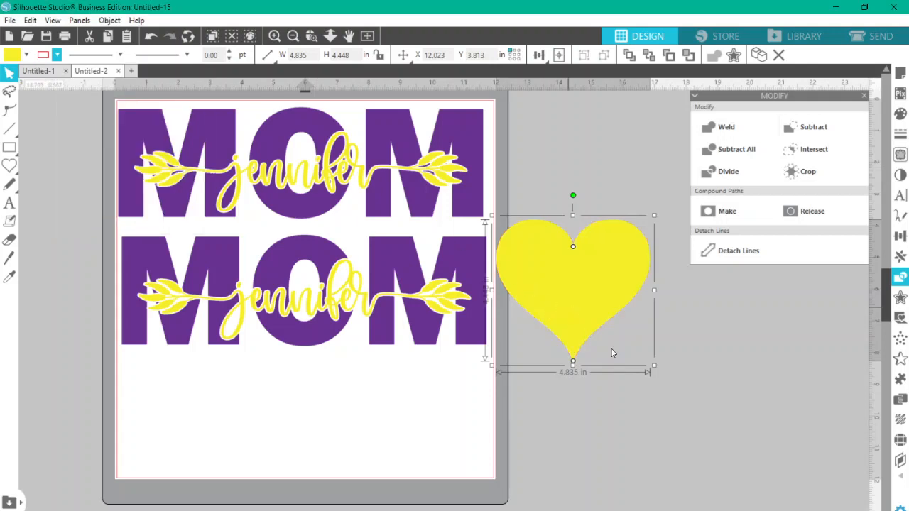
# Step: Convert the heart to a path and move it beneath the lower MOM design
pyautogui.rightClick(628, 379)
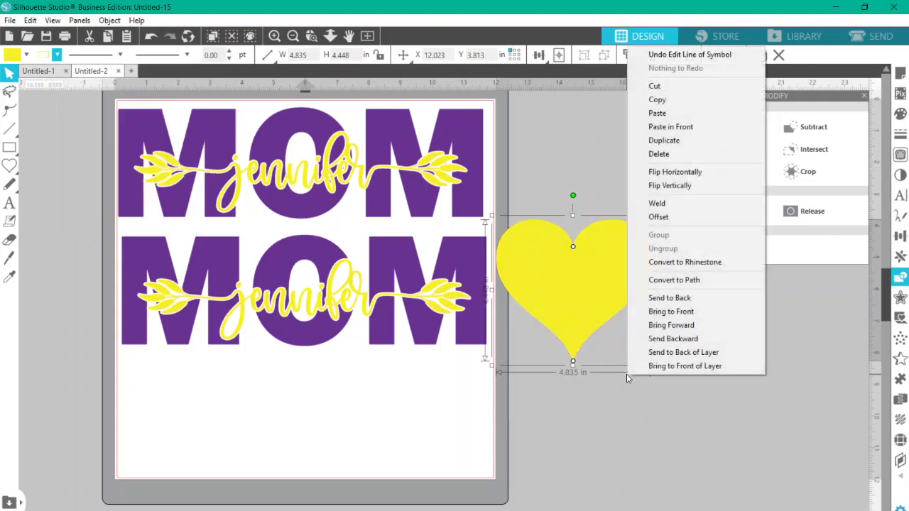
pyautogui.click(676, 280)
pyautogui.moveTo(594, 271); pyautogui.dragTo(320, 407)
pyautogui.hscroll(-3, 612, 487)
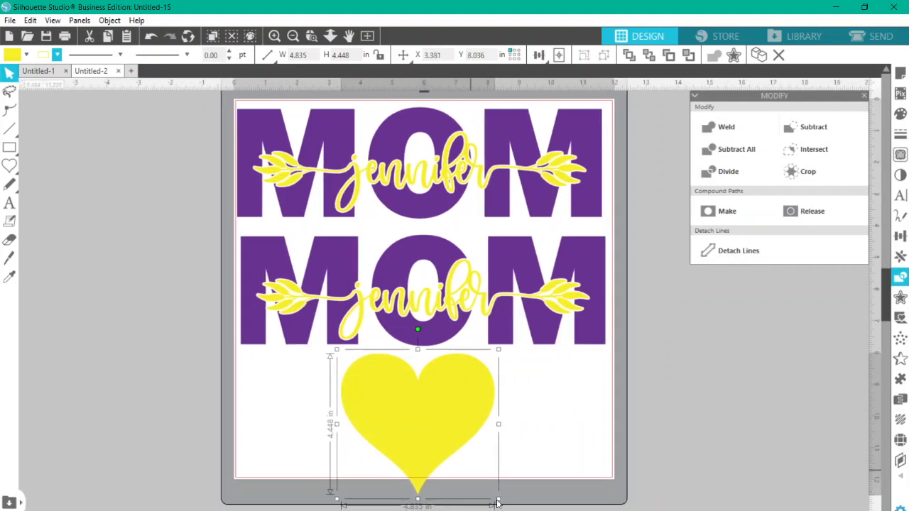
# Step: Enlarge the heart proportionally to about 6.38 by 5.87 in
pyautogui.moveTo(498, 499); pyautogui.dragTo(548, 481)
pyautogui.scroll(-2, 548, 481)
pyautogui.scroll(4, 610, 419)
pyautogui.scroll(-7, 608, 412)
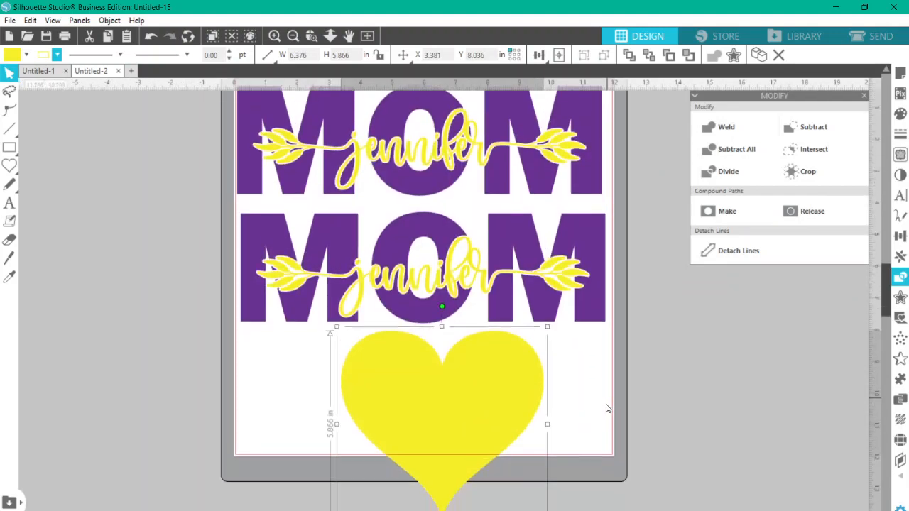
# Step: Add a text object with a lowercase first name in the blank area beside the heart
pyautogui.click(9, 203)
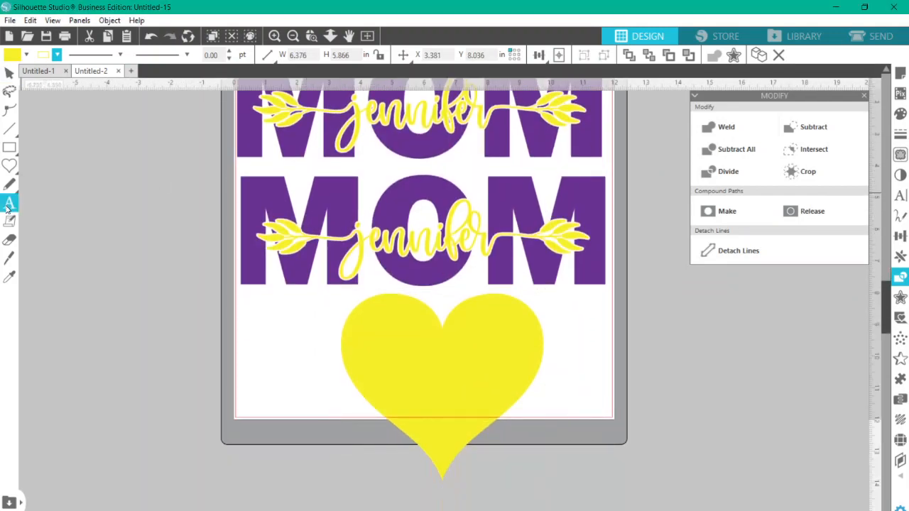
pyautogui.click(259, 376)
pyautogui.write('dave')
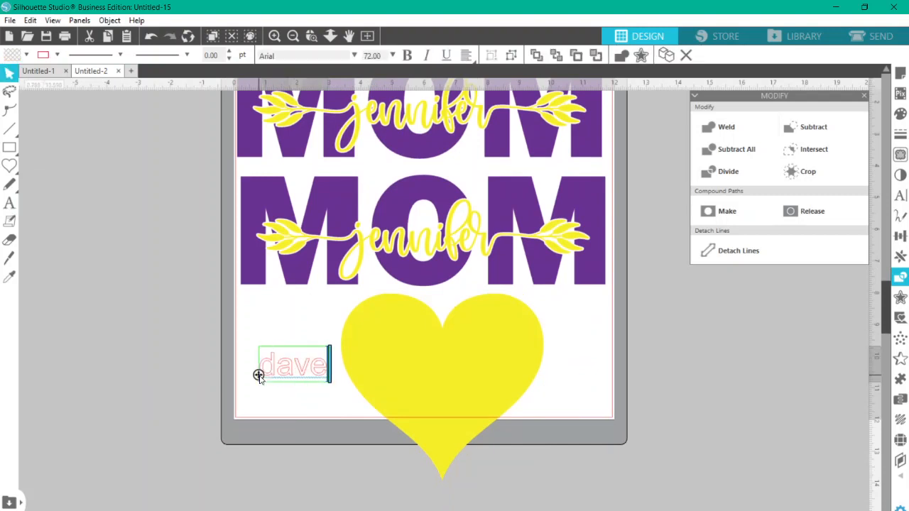
pyautogui.click(302, 429)
pyautogui.click(311, 368)
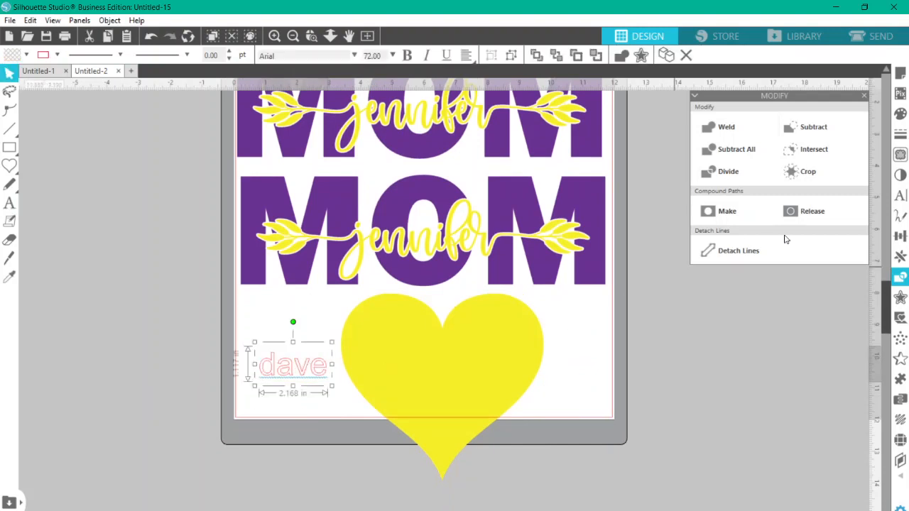
# Step: Change the font of the name beside the heart to Artis
pyautogui.click(900, 197)
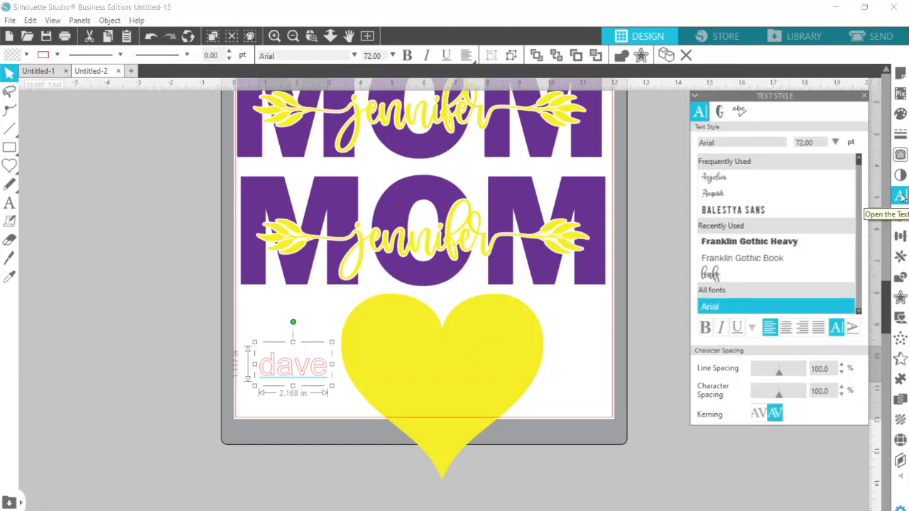
pyautogui.scroll(-10, 833, 216)
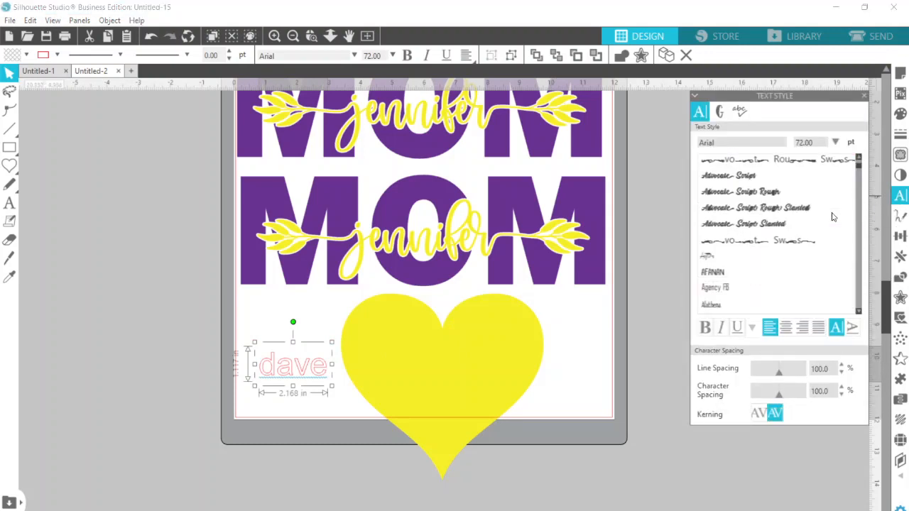
pyautogui.scroll(-2, 833, 216)
pyautogui.scroll(-8, 833, 216)
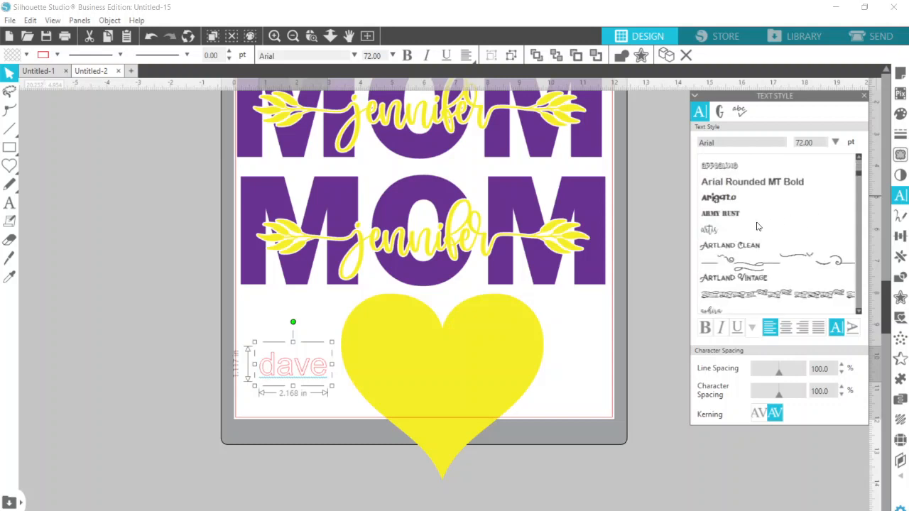
pyautogui.click(757, 226)
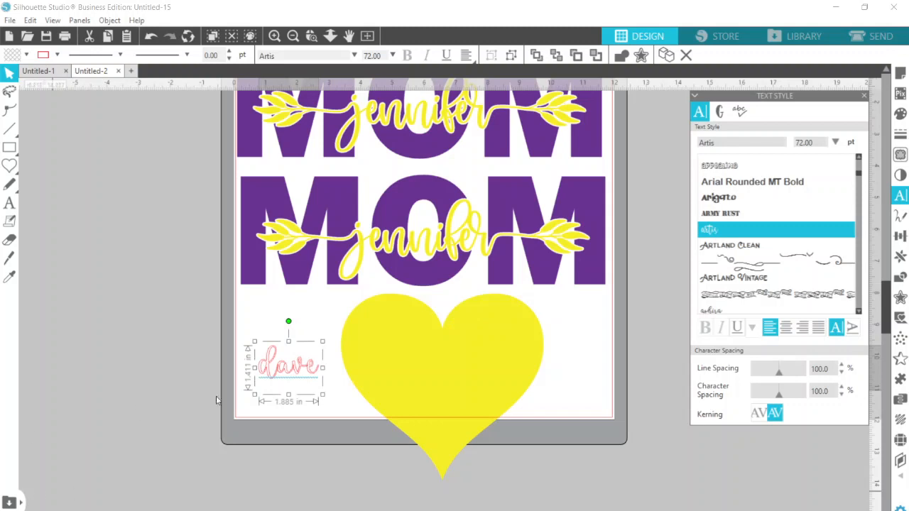
pyautogui.click(259, 436)
pyautogui.click(308, 366)
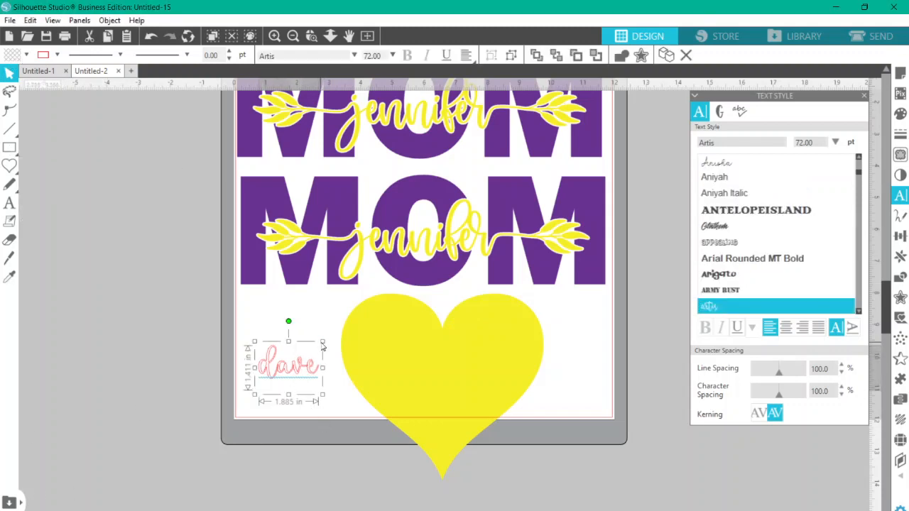
# Step: Enlarge the Artis name to about 129 pt and weld its overlapping letters
pyautogui.moveTo(341, 331); pyautogui.dragTo(372, 302)
pyautogui.rightClick(305, 363)
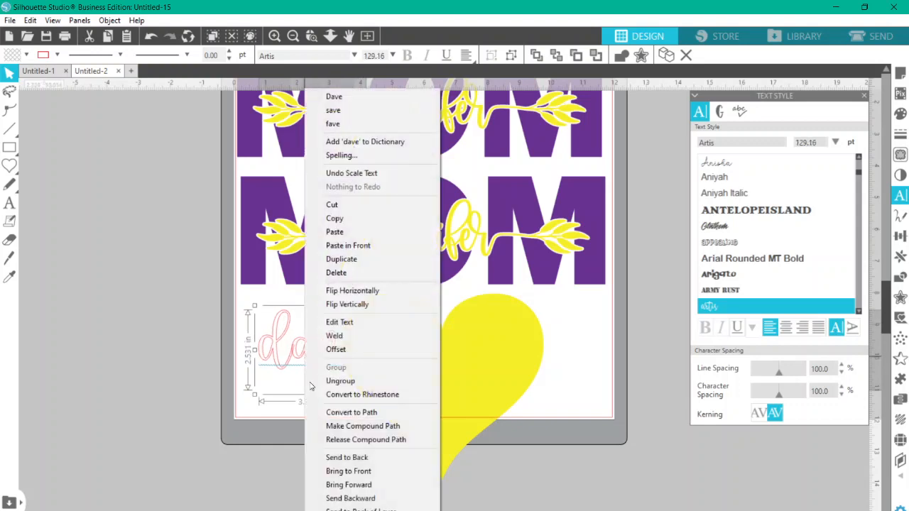
pyautogui.click(334, 336)
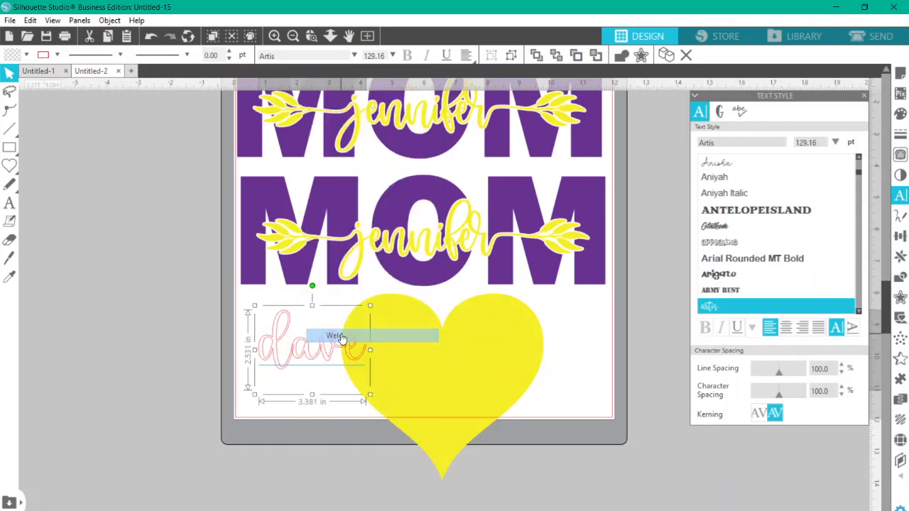
# Step: Place the welded name on the heart and give it a purple fill and purple outline
pyautogui.moveTo(309, 370); pyautogui.dragTo(435, 393)
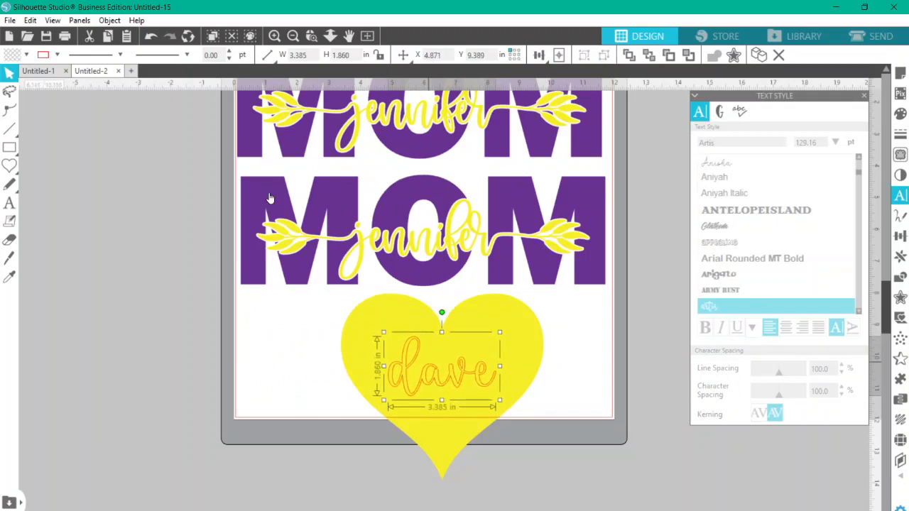
pyautogui.click(27, 54)
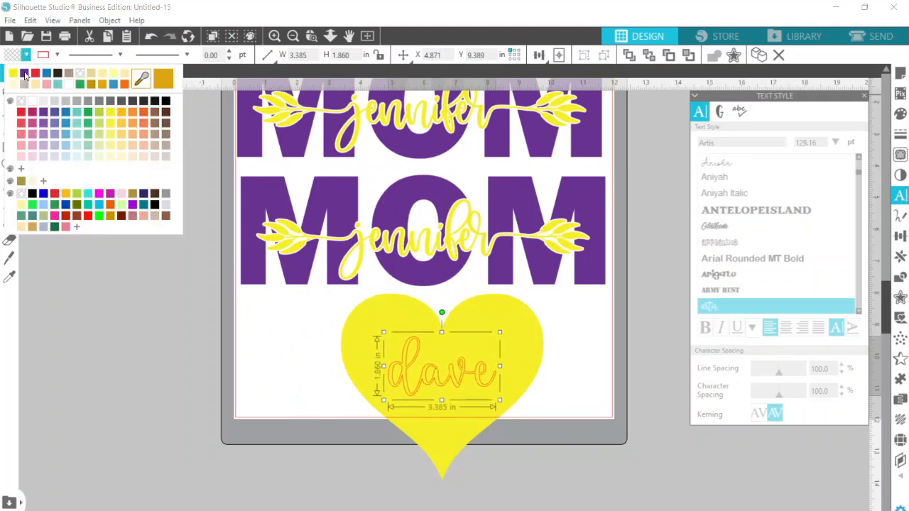
pyautogui.click(24, 72)
pyautogui.click(57, 55)
pyautogui.click(44, 75)
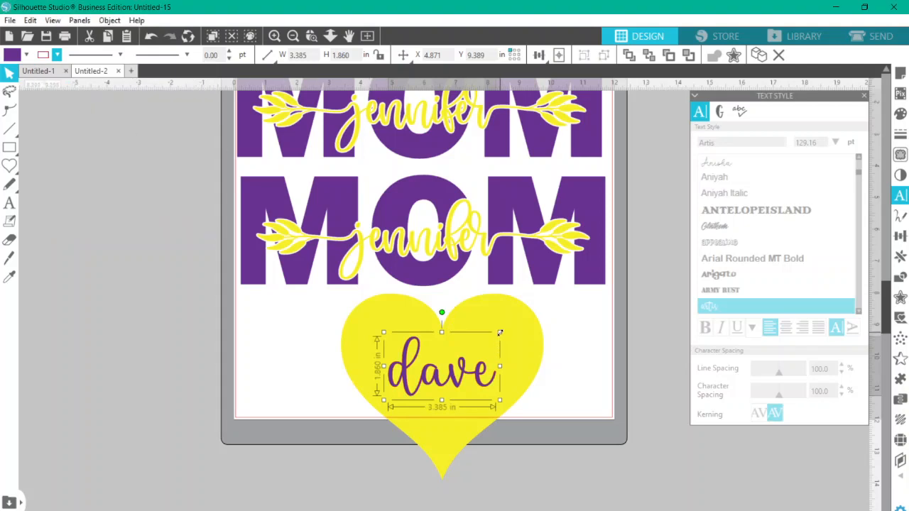
# Step: Enlarge the purple name to about 4.11 by 2.26 in and center it horizontally with the heart
pyautogui.moveTo(500, 332); pyautogui.dragTo(524, 320)
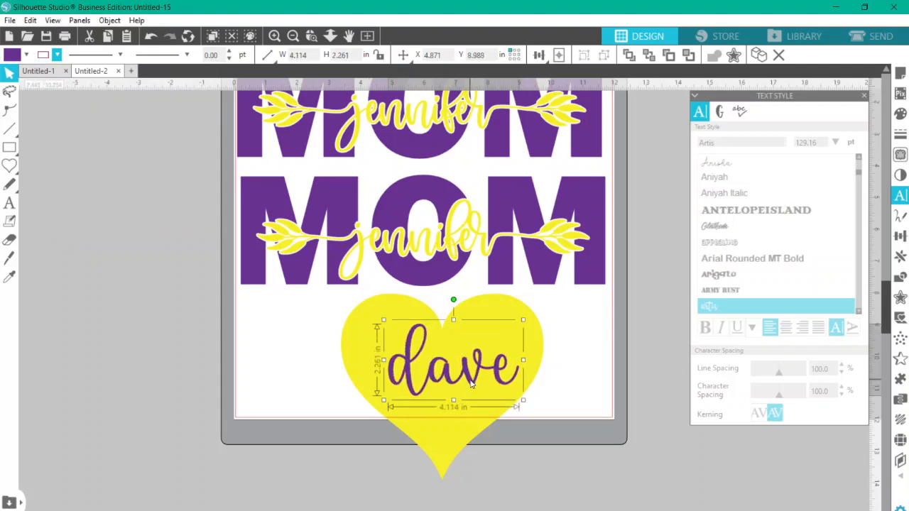
pyautogui.moveTo(471, 384); pyautogui.dragTo(465, 389)
pyautogui.moveTo(516, 483); pyautogui.dragTo(435, 338)
pyautogui.moveTo(540, 54)
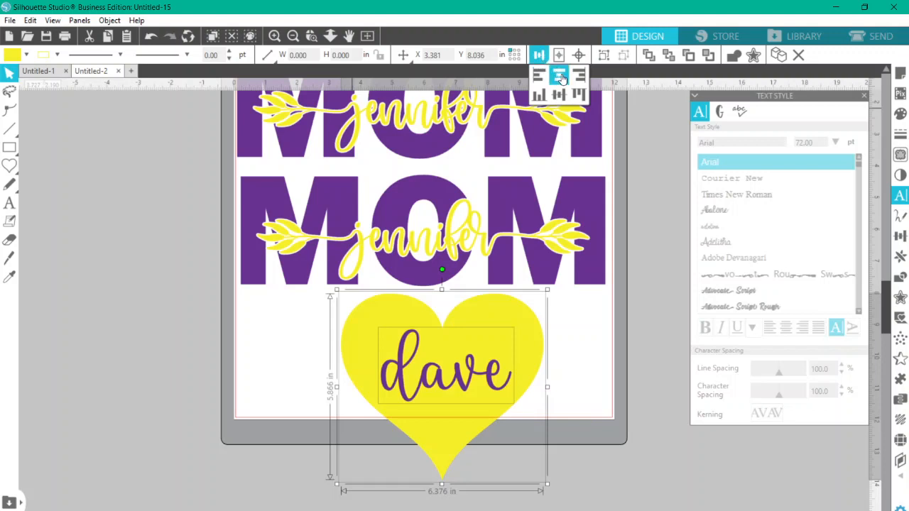
pyautogui.click(561, 78)
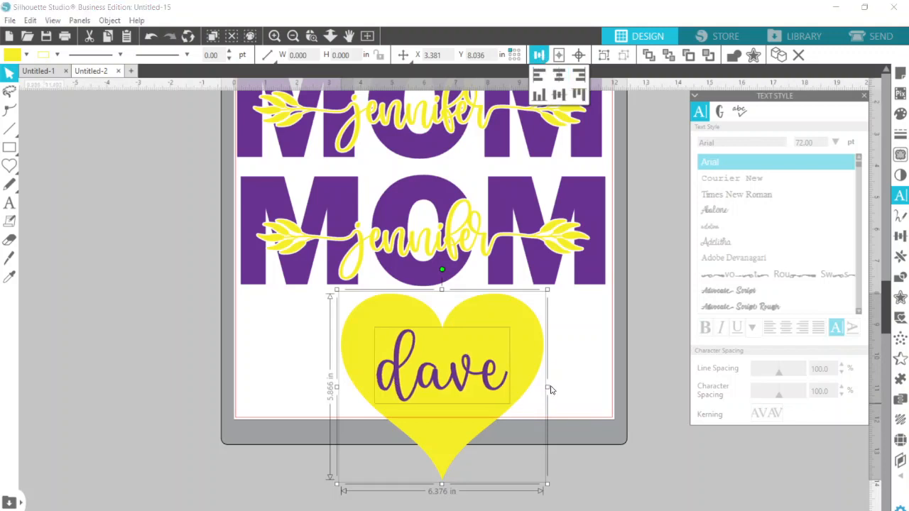
# Step: Try aligning the name to the heart's vertical middle, and undo the alignment
pyautogui.click(564, 94)
pyautogui.click(542, 54)
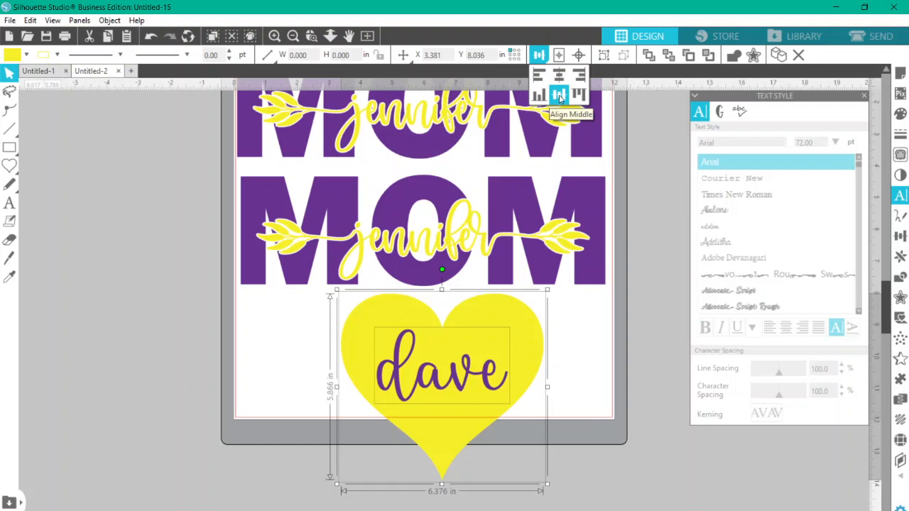
pyautogui.click(560, 96)
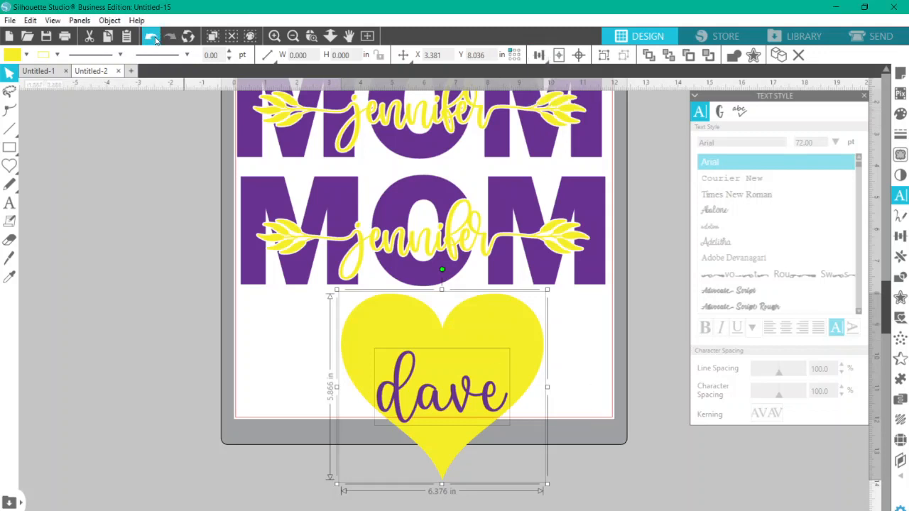
pyautogui.click(151, 36)
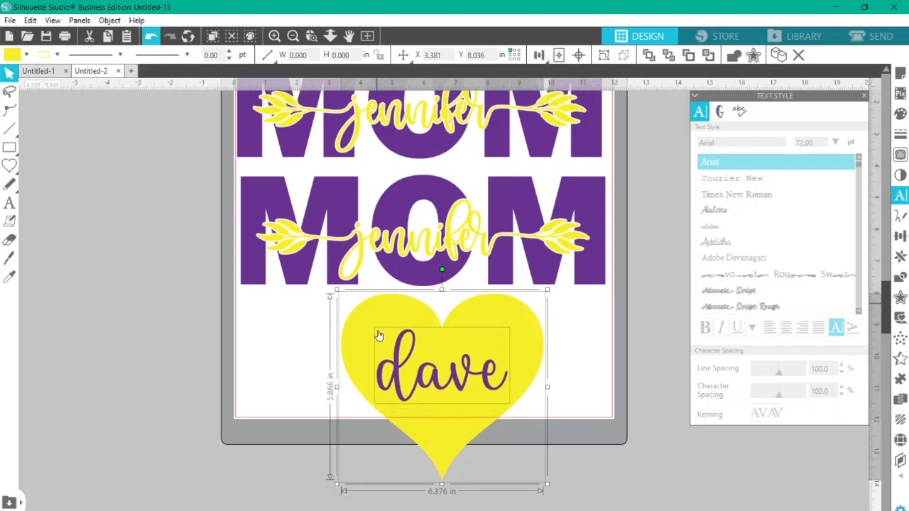
# Step: Create a 0.125 in rounded-corner offset around the purple name and color the offset's outline red
pyautogui.click(594, 413)
pyautogui.click(456, 384)
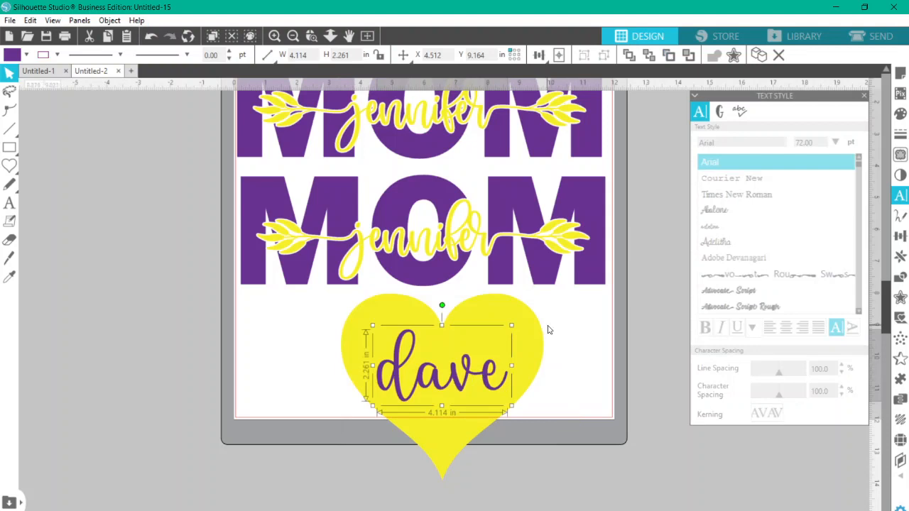
pyautogui.click(900, 298)
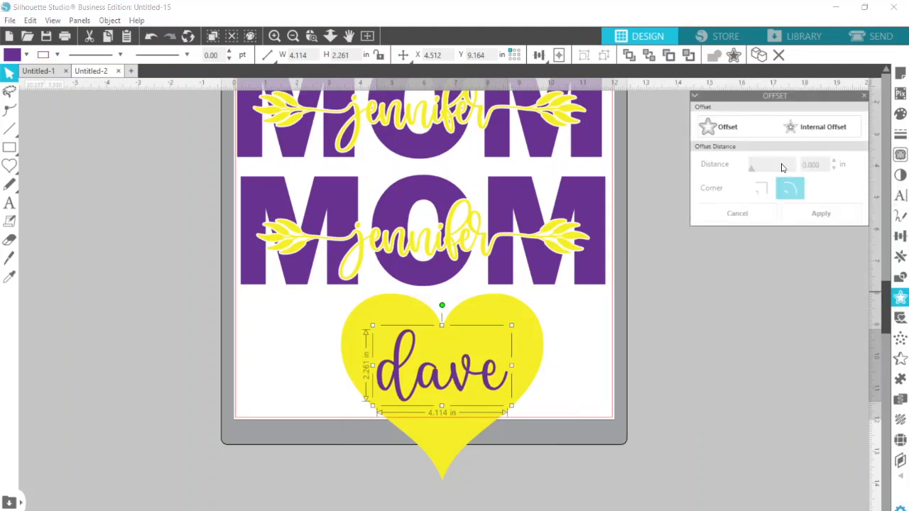
pyautogui.click(728, 128)
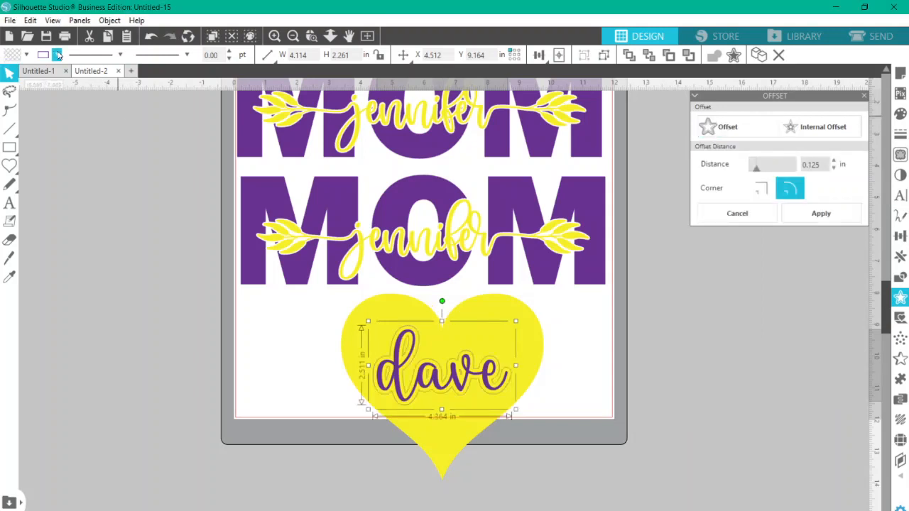
pyautogui.click(58, 55)
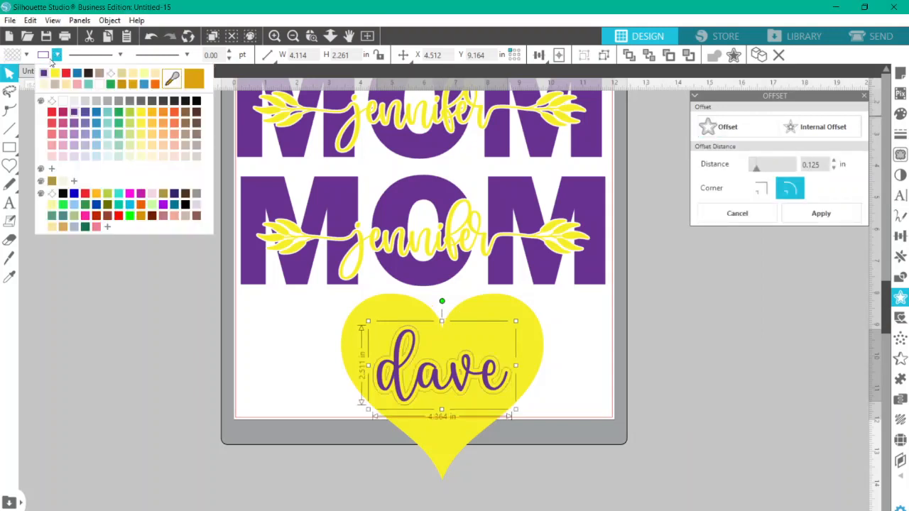
pyautogui.click(66, 73)
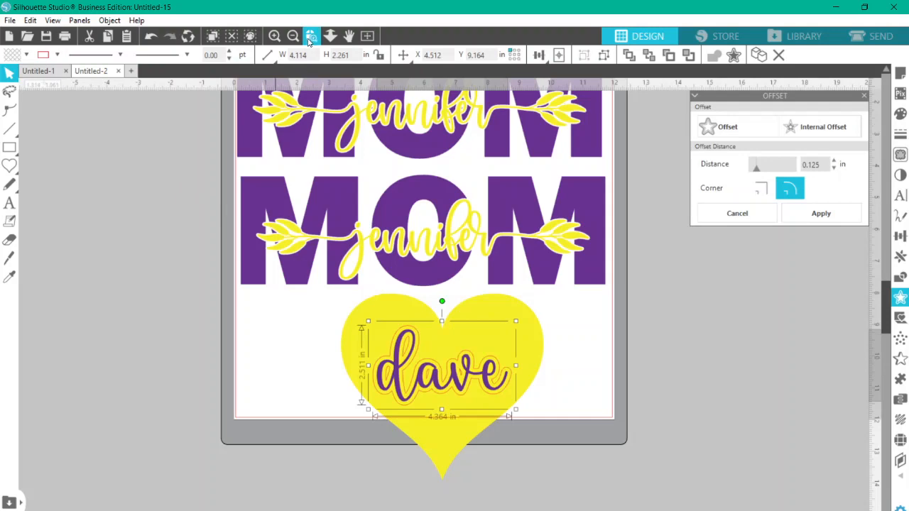
# Step: Delete the existing red 0.125 in offset around the purple name on the heart
pyautogui.click(274, 37)
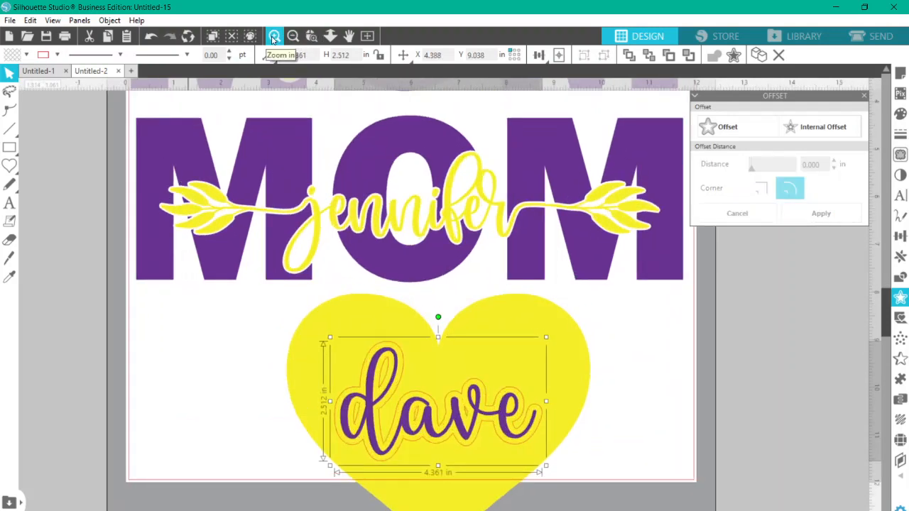
pyautogui.click(275, 37)
pyautogui.scroll(-3, 734, 369)
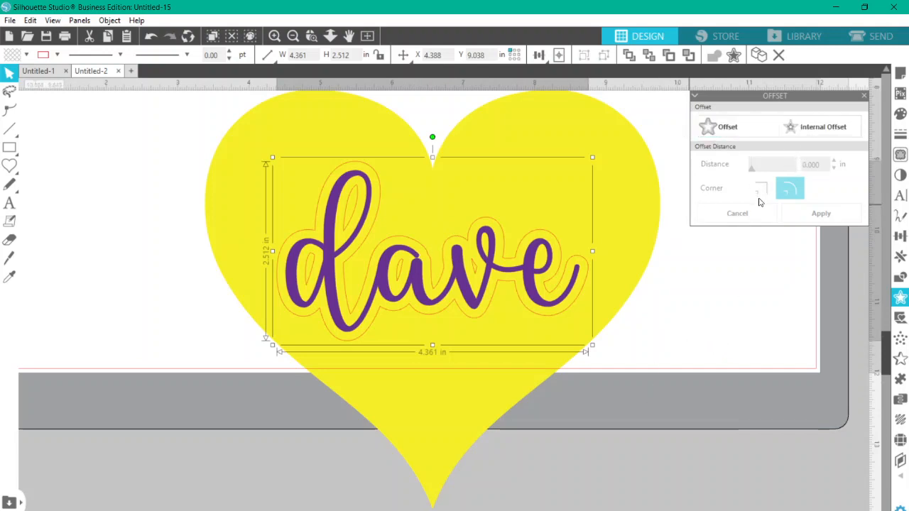
pyautogui.click(676, 375)
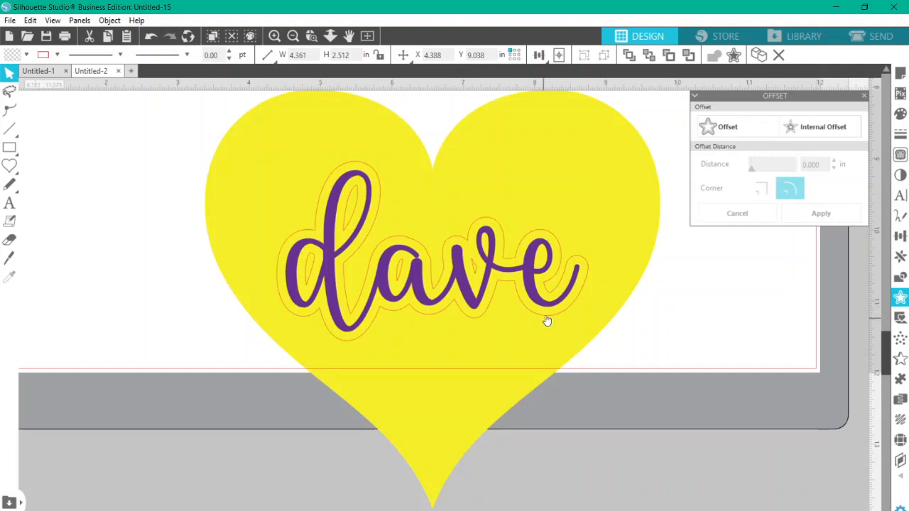
pyautogui.click(546, 319)
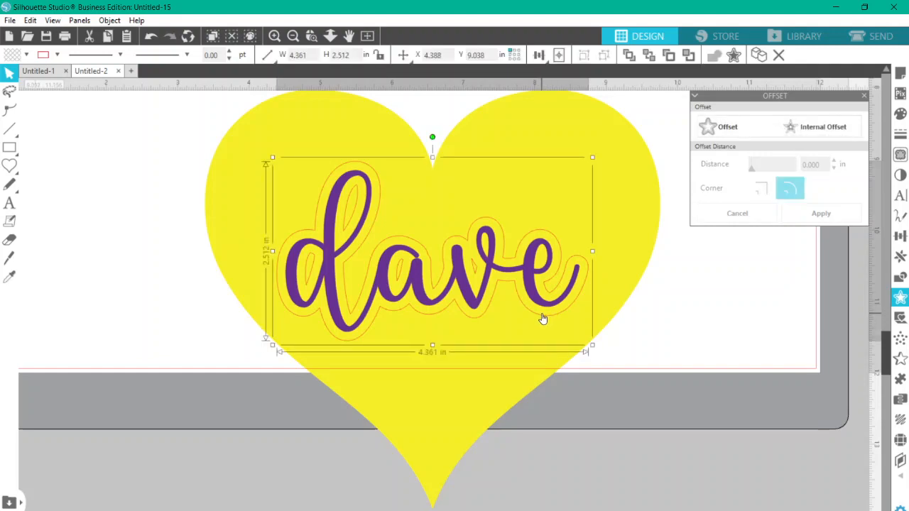
pyautogui.press('Delete')
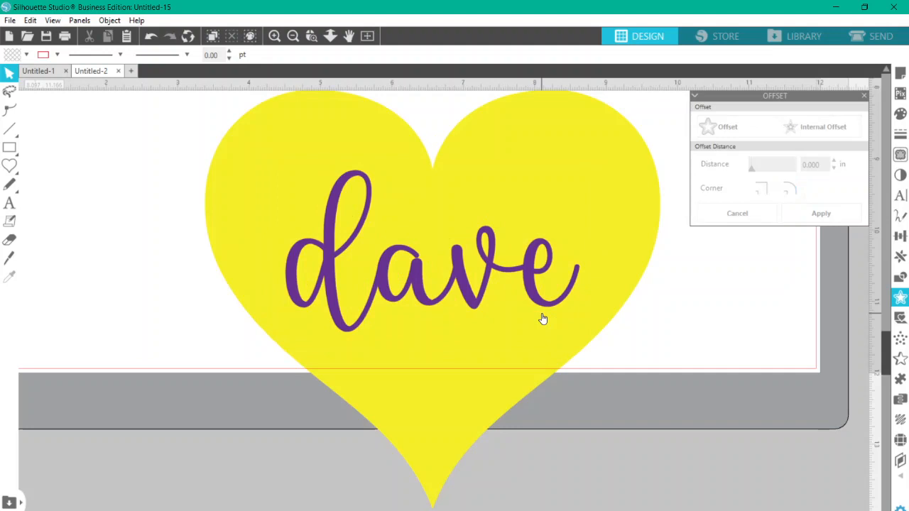
# Step: Create a tighter 0.035 in rounded-corner offset with a red outline around the purple name
pyautogui.click(462, 292)
pyautogui.click(747, 125)
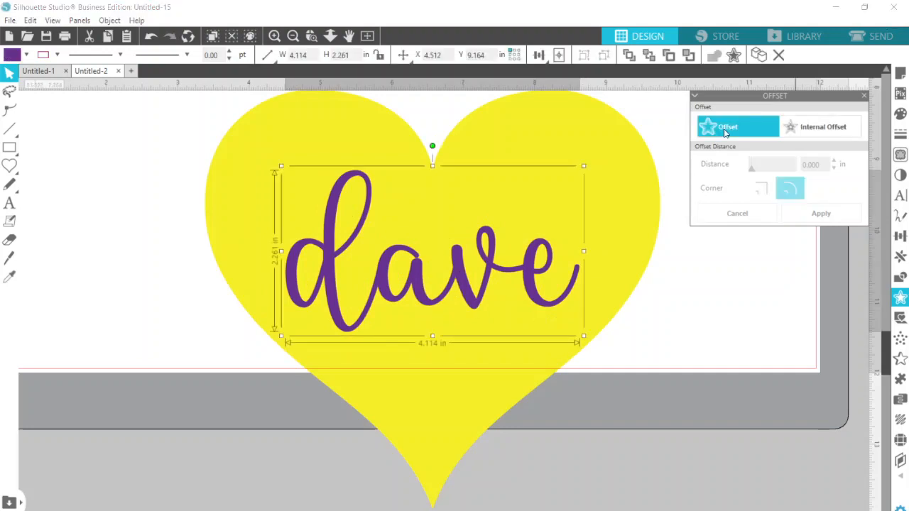
pyautogui.click(57, 55)
pyautogui.click(537, 210)
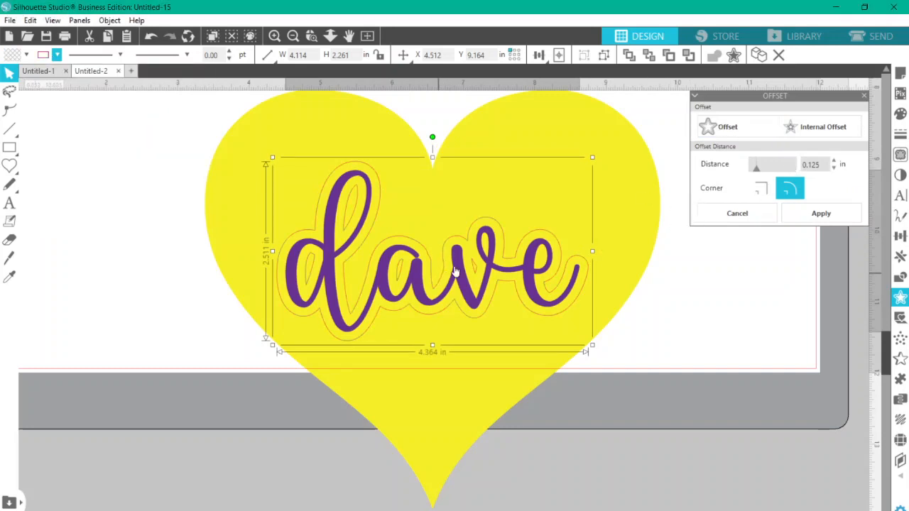
pyautogui.click(835, 169)
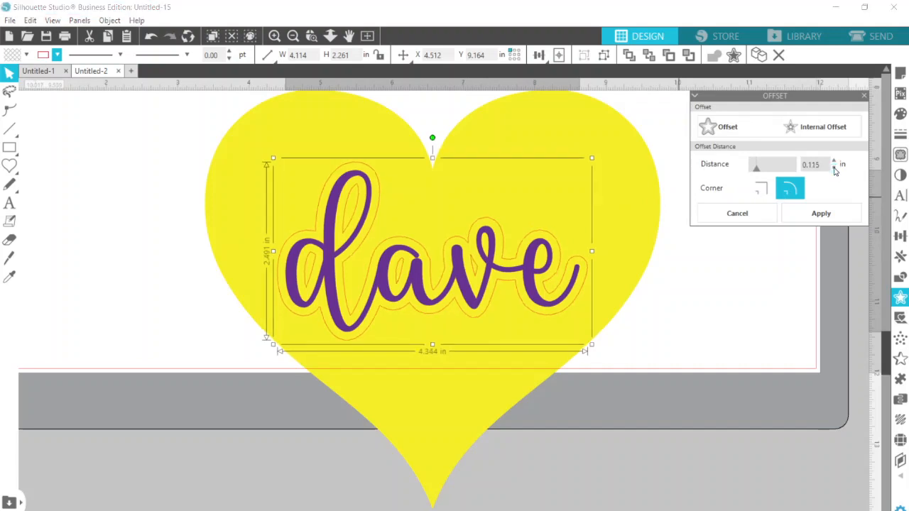
pyautogui.click(834, 169)
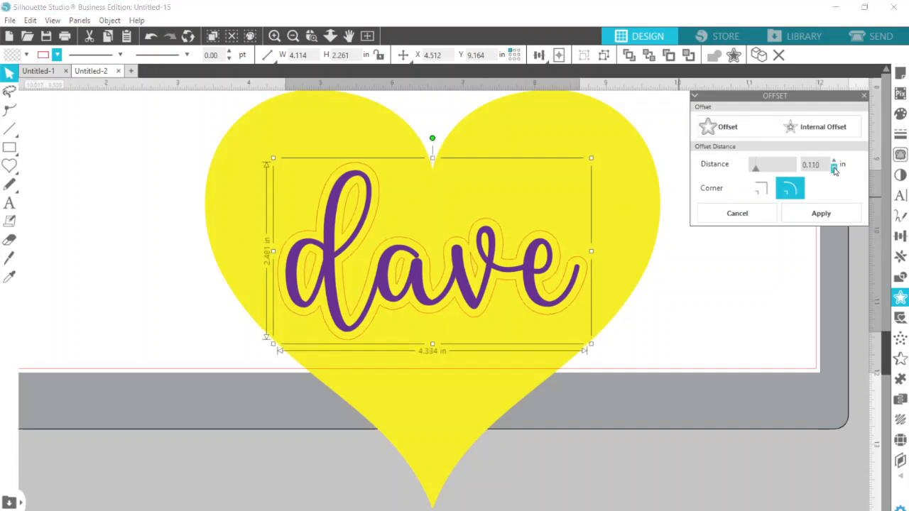
pyautogui.click(835, 169)
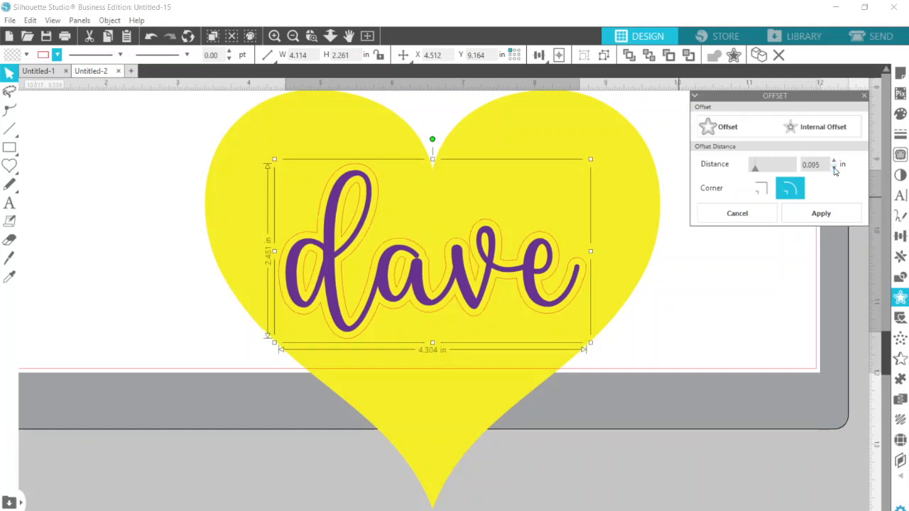
pyautogui.click(835, 169)
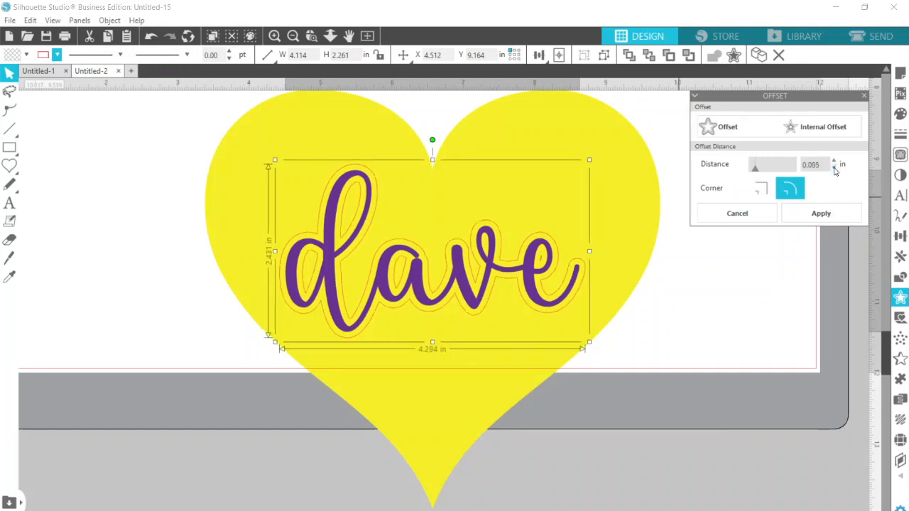
pyautogui.click(835, 169)
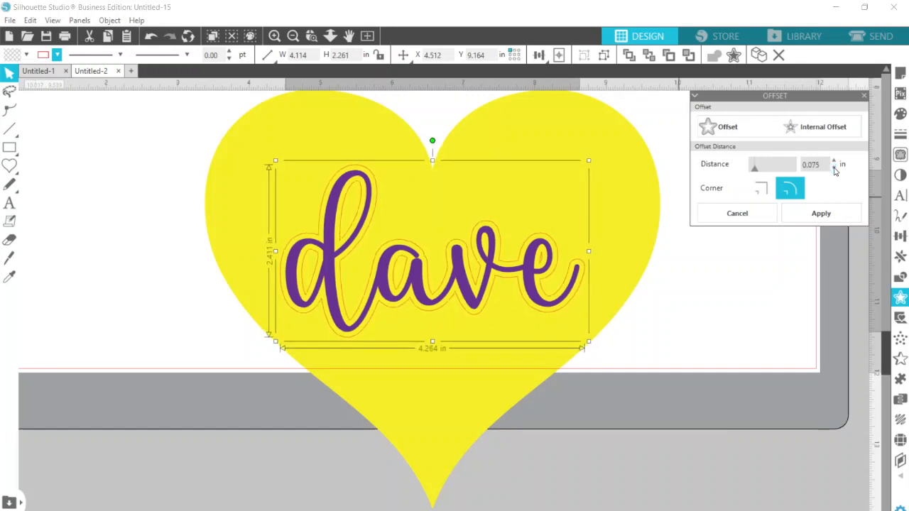
pyautogui.click(835, 169)
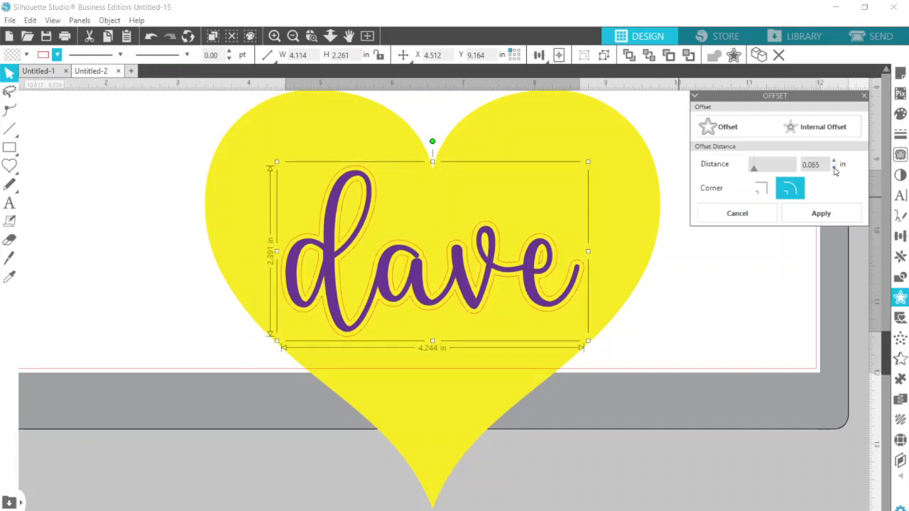
pyautogui.click(834, 169)
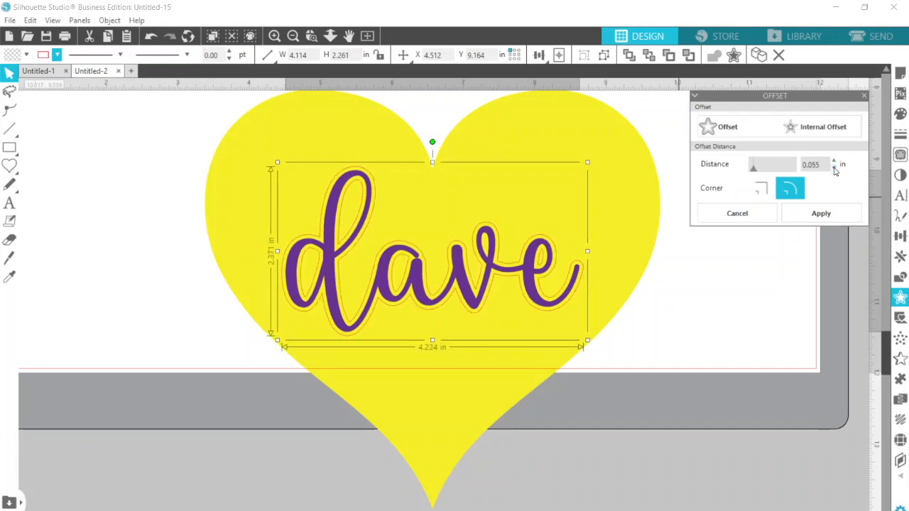
pyautogui.click(834, 169)
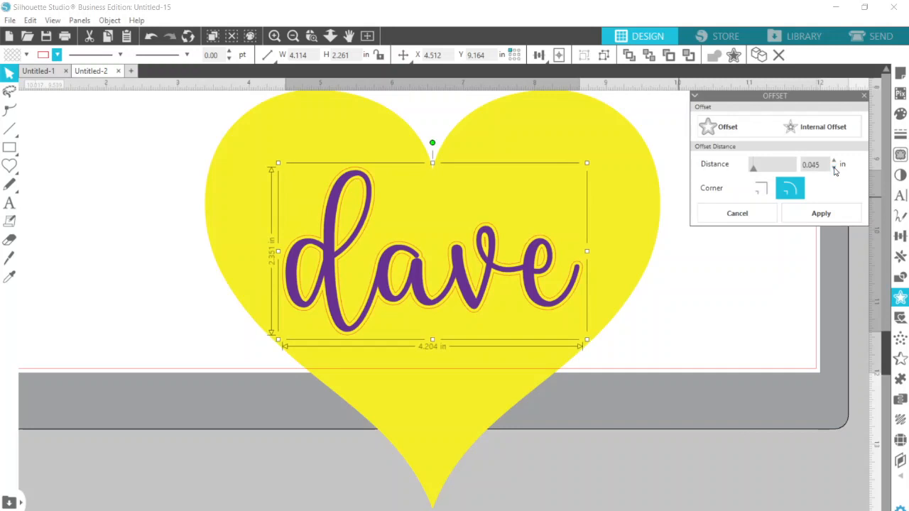
pyautogui.click(834, 169)
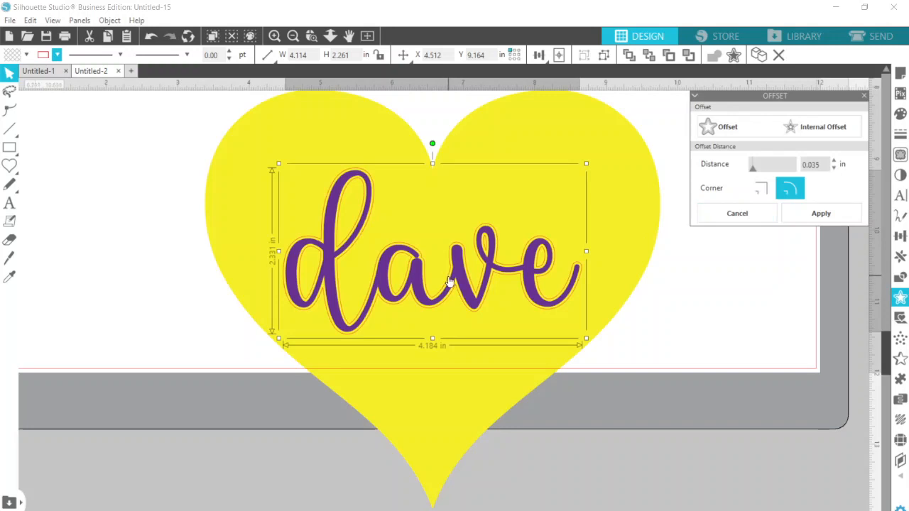
# Step: Subtract the name's offset from the yellow heart and make the cut heart a compound path
pyautogui.click(548, 130)
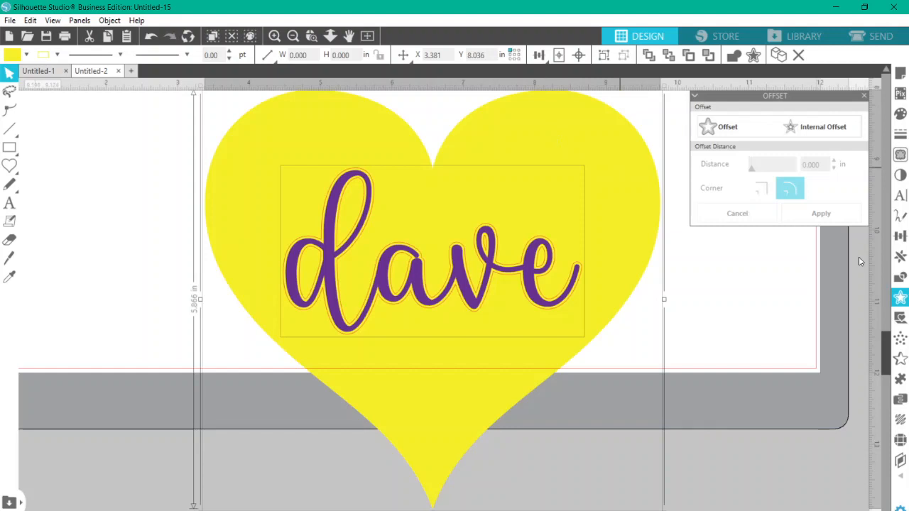
pyautogui.click(901, 277)
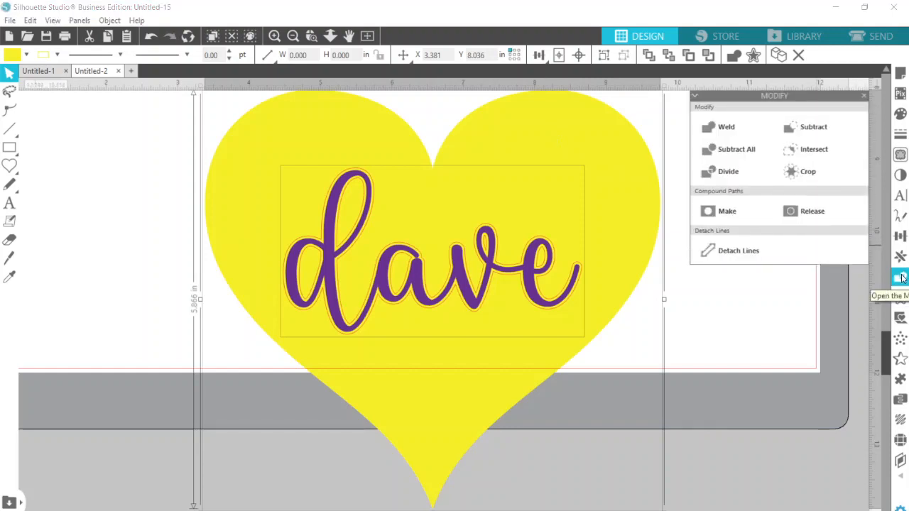
pyautogui.click(811, 128)
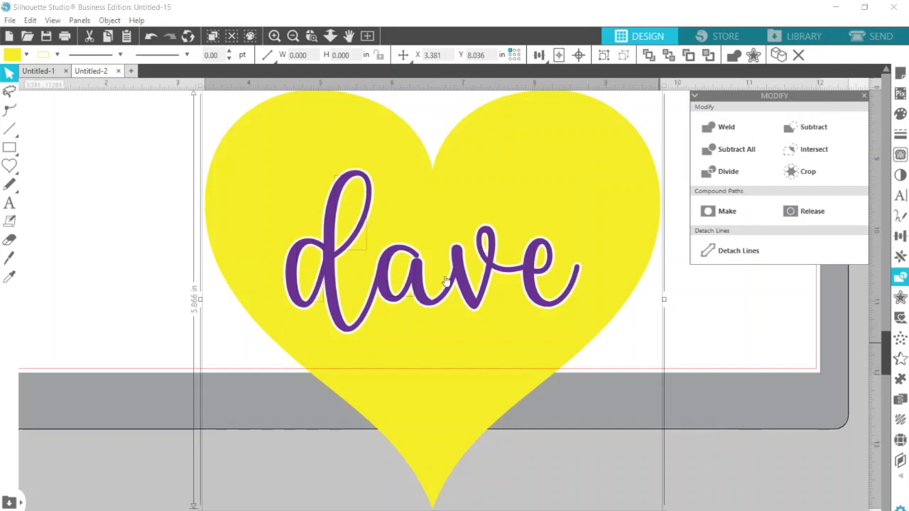
pyautogui.rightClick(684, 383)
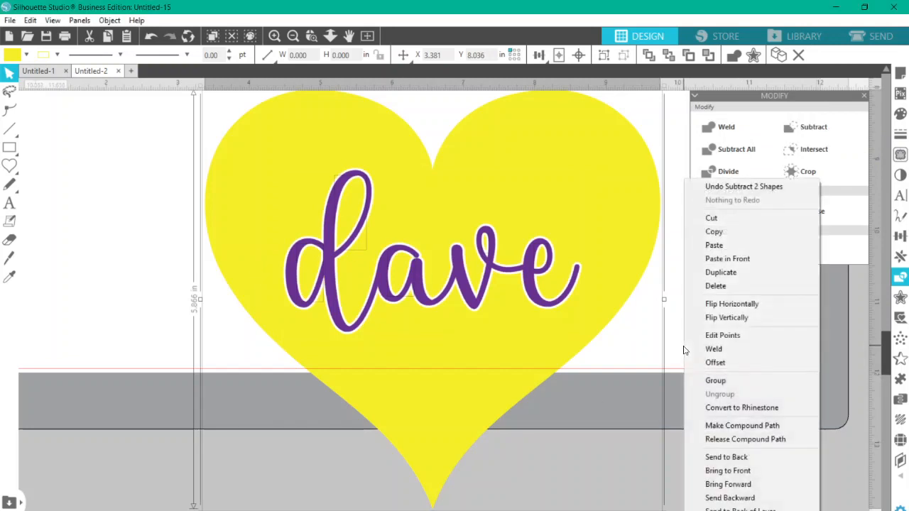
pyautogui.click(710, 426)
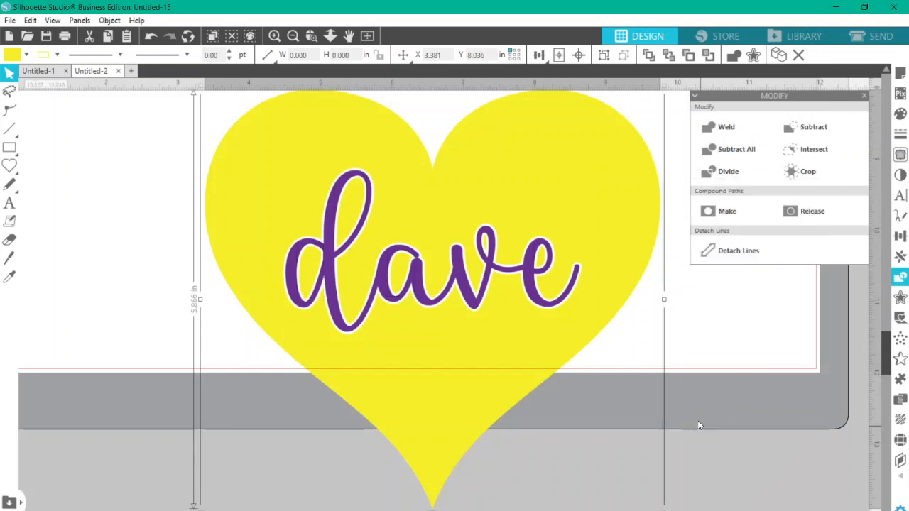
# Step: Group the knocked-out heart with the purple name and close the modify options
pyautogui.click(294, 36)
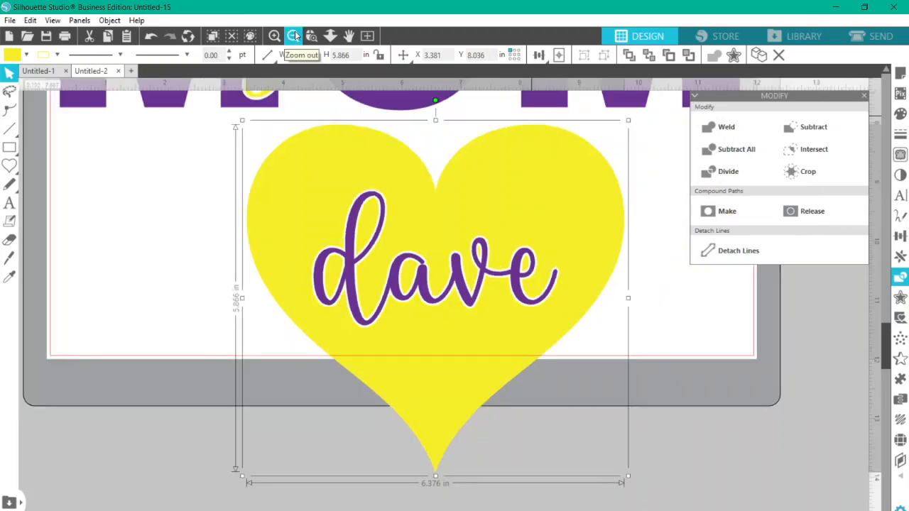
pyautogui.moveTo(622, 386); pyautogui.dragTo(453, 276)
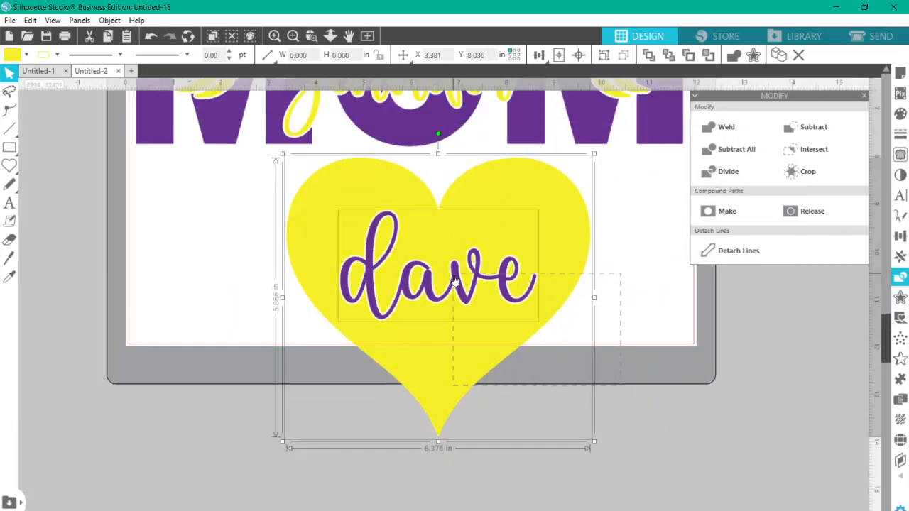
pyautogui.rightClick(608, 421)
pyautogui.click(645, 264)
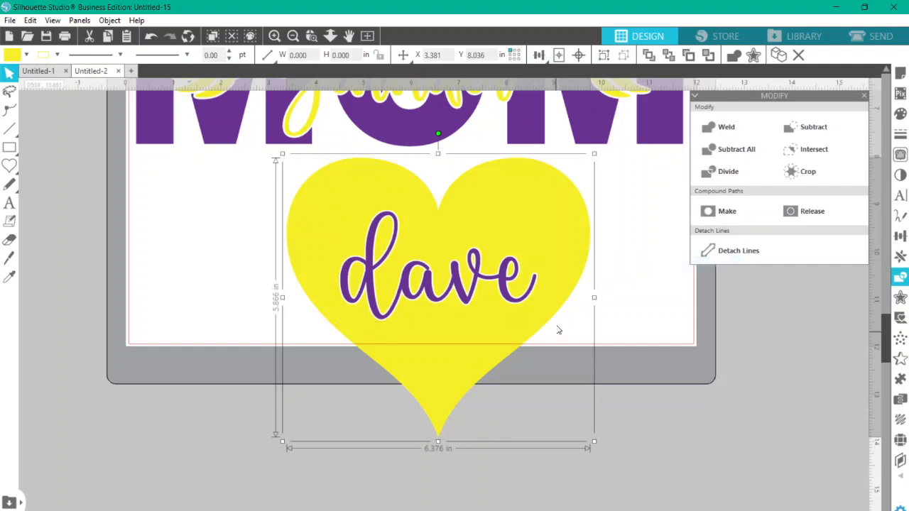
pyautogui.click(863, 100)
# Step: Reposition the grouped heart design below the MOM lettering and enlarge it to about 7.505 by 6.904 in
pyautogui.scroll(3, 543, 252)
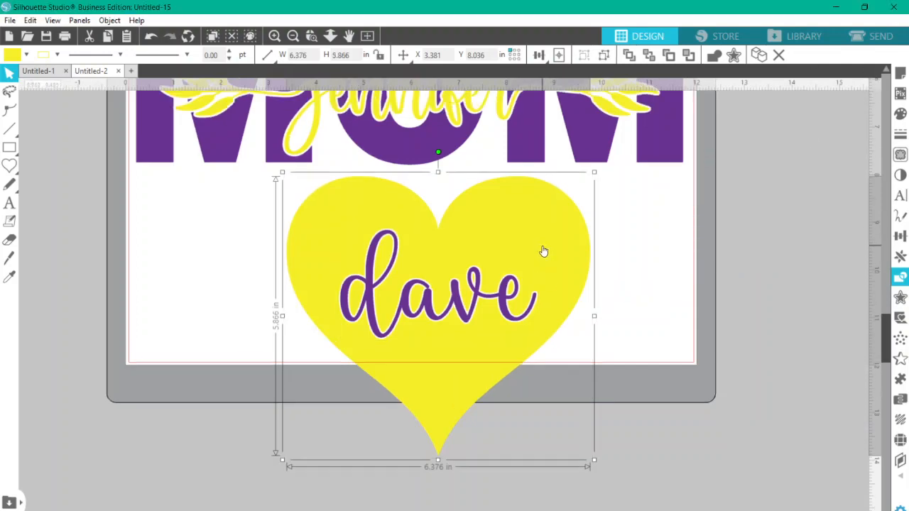
pyautogui.moveTo(529, 383); pyautogui.dragTo(425, 333)
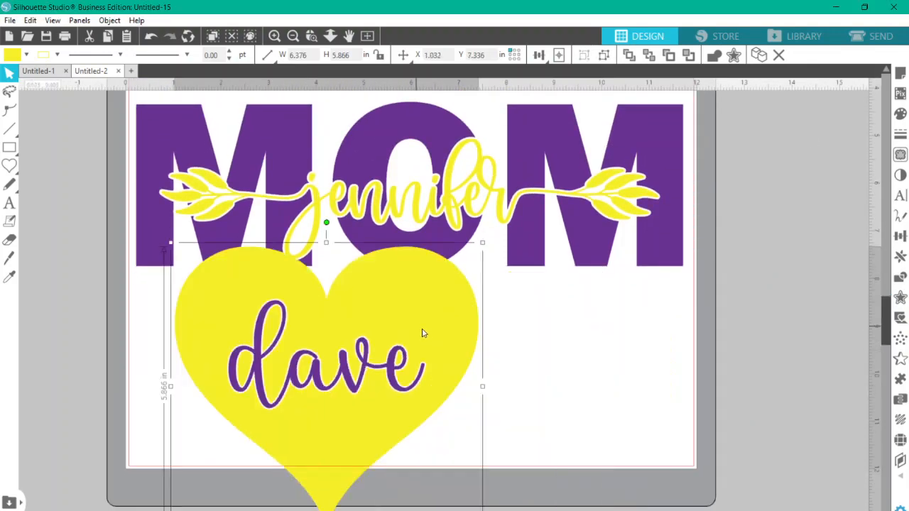
pyautogui.scroll(-2, 440, 329)
pyautogui.moveTo(390, 289); pyautogui.dragTo(525, 382)
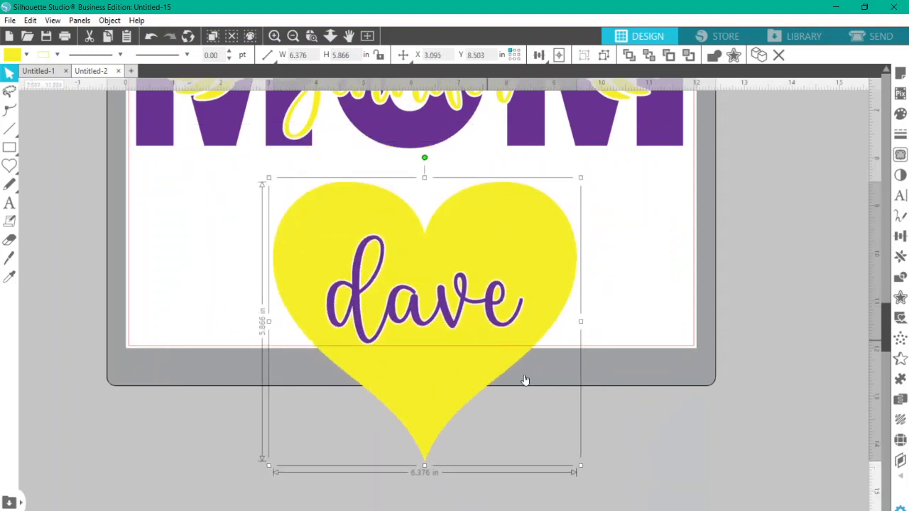
pyautogui.moveTo(357, 362); pyautogui.dragTo(379, 321)
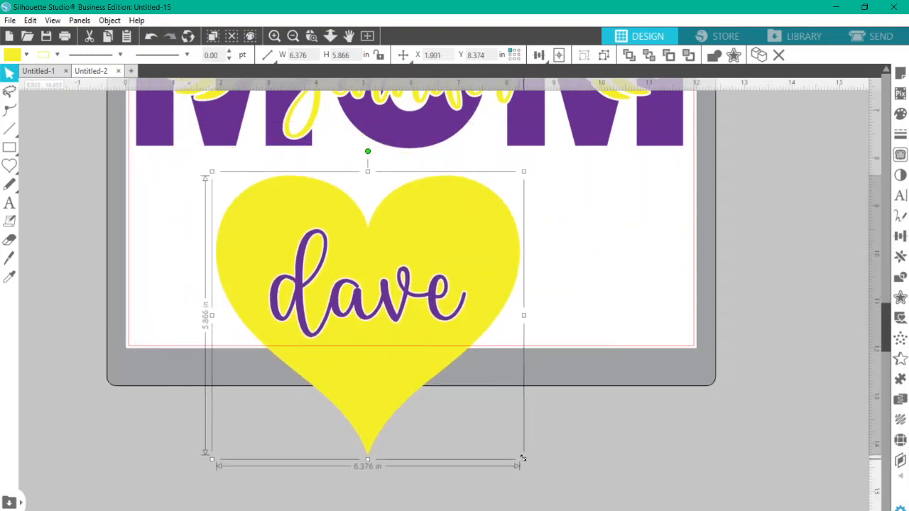
pyautogui.moveTo(523, 459); pyautogui.dragTo(578, 508)
# Step: Ungroup the heart design and separate the purple name from the heart, placing it to the heart's right
pyautogui.rightClick(452, 306)
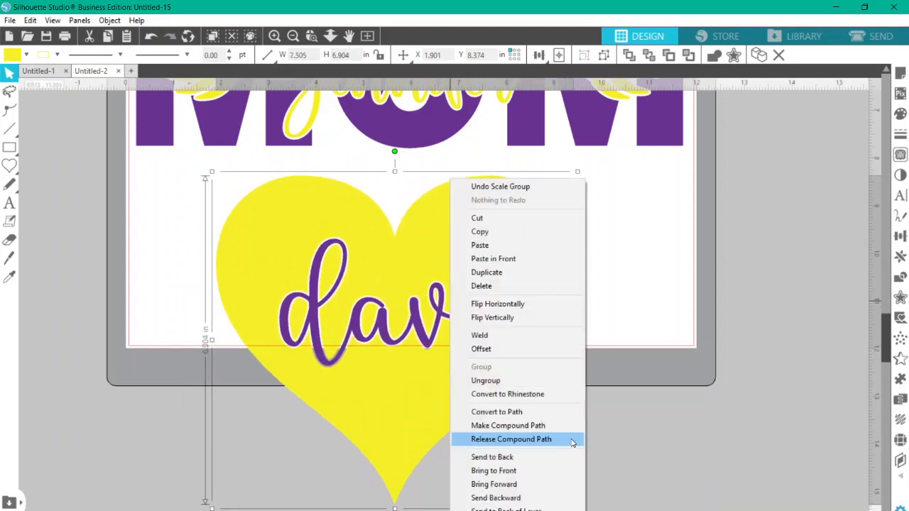
pyautogui.click(531, 378)
pyautogui.moveTo(387, 325); pyautogui.dragTo(675, 307)
pyautogui.moveTo(415, 376)
pyautogui.mouseDown()
pyautogui.moveTo(356, 286)
pyautogui.moveTo(462, 335)
pyautogui.moveTo(404, 386)
pyautogui.moveTo(323, 355)
pyautogui.moveTo(416, 378)
pyautogui.moveTo(400, 378)
pyautogui.mouseUp()
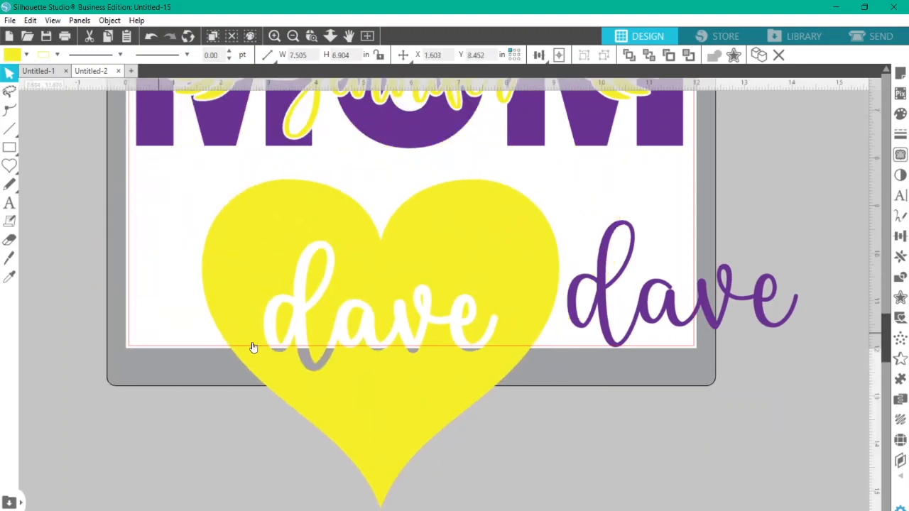
# Step: Move the knocked-out heart around the workspace and place it below the second MOM design, beside the purple name
pyautogui.click(232, 36)
pyautogui.click(293, 36)
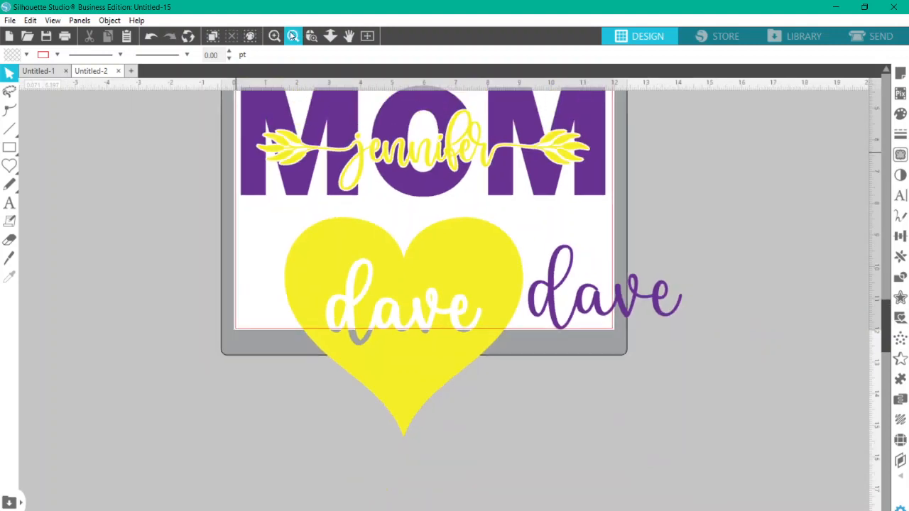
pyautogui.moveTo(309, 293); pyautogui.dragTo(366, 374)
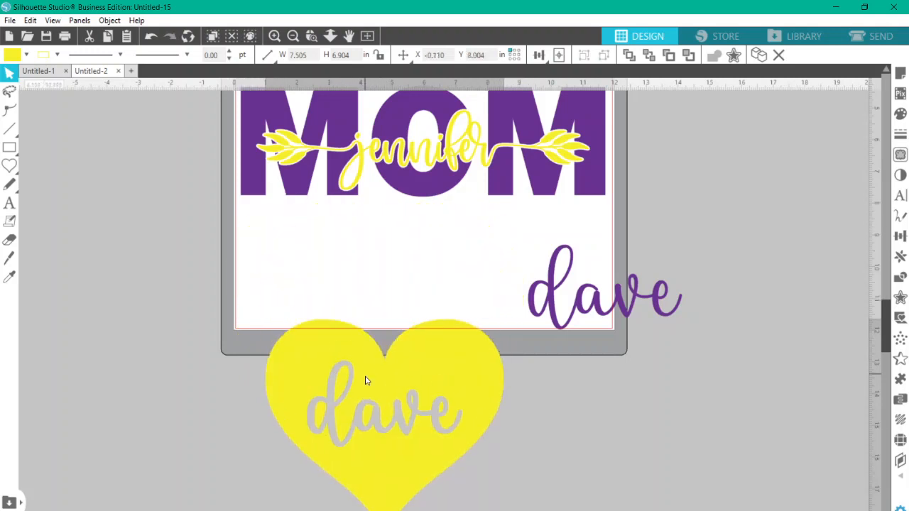
pyautogui.click(293, 35)
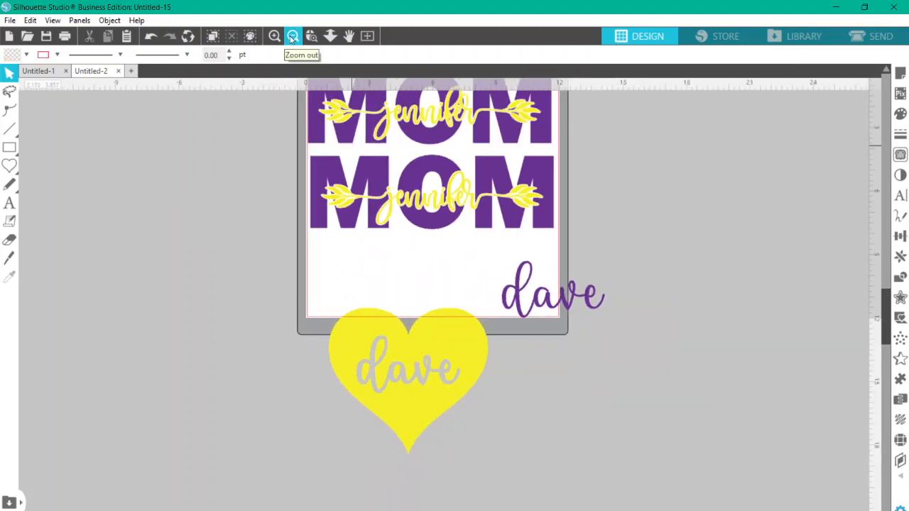
pyautogui.moveTo(423, 380); pyautogui.dragTo(380, 380)
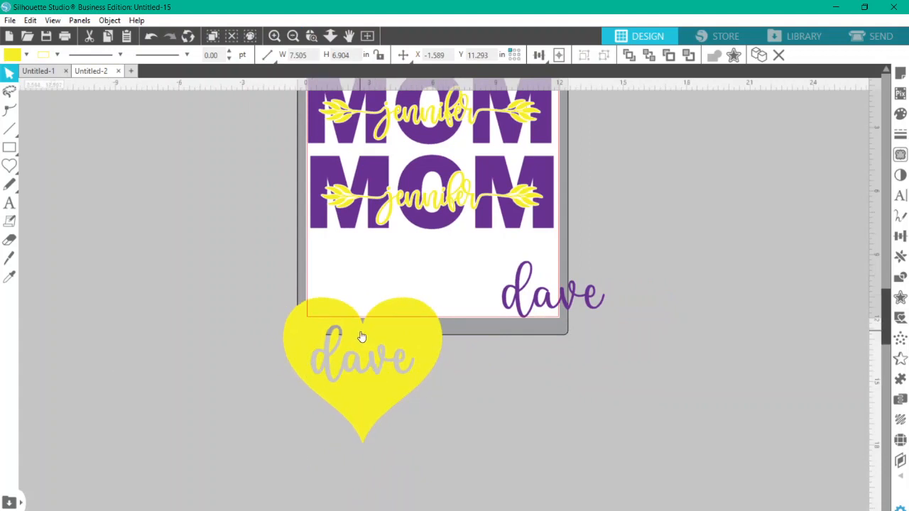
pyautogui.moveTo(362, 335); pyautogui.dragTo(415, 279)
pyautogui.click(378, 308)
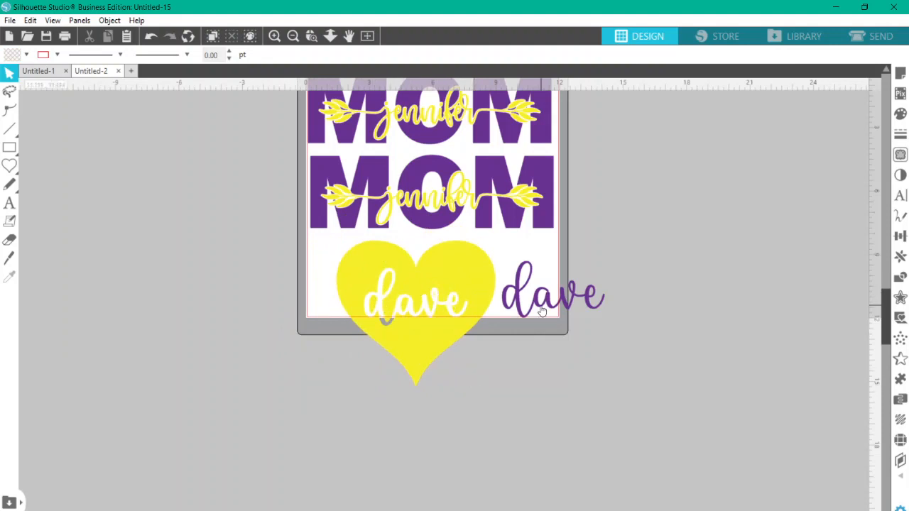
# Step: Place the purple script name back inside the heart's knockout and nudge it into alignment with the cutout
pyautogui.moveTo(542, 312); pyautogui.dragTo(405, 317)
pyautogui.press('Right')
pyautogui.press('Right')
pyautogui.press('Right')
pyautogui.press('Right')
pyautogui.press('Up')
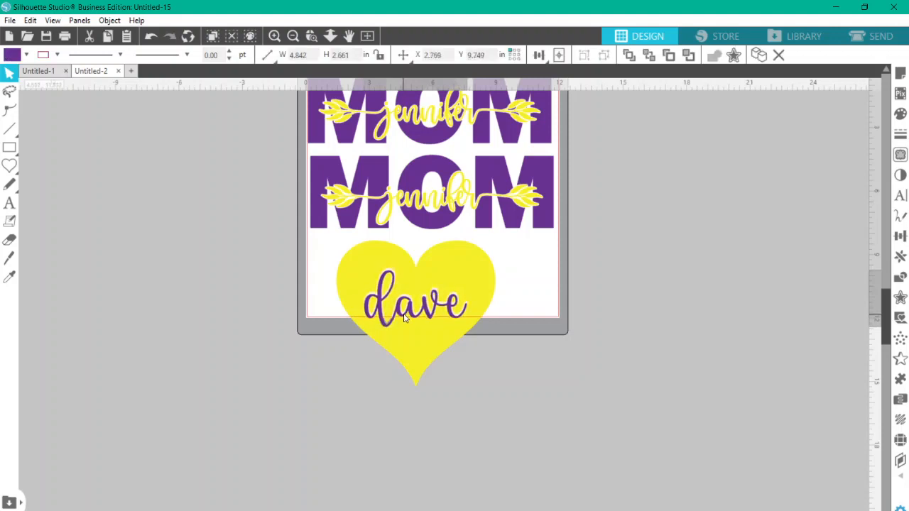
pyautogui.press('Right')
pyautogui.press('Right')
pyautogui.click(467, 340)
# Step: Move the yellow heart and purple name together slightly left, to about X 0.801 in
pyautogui.moveTo(528, 332); pyautogui.dragTo(351, 288)
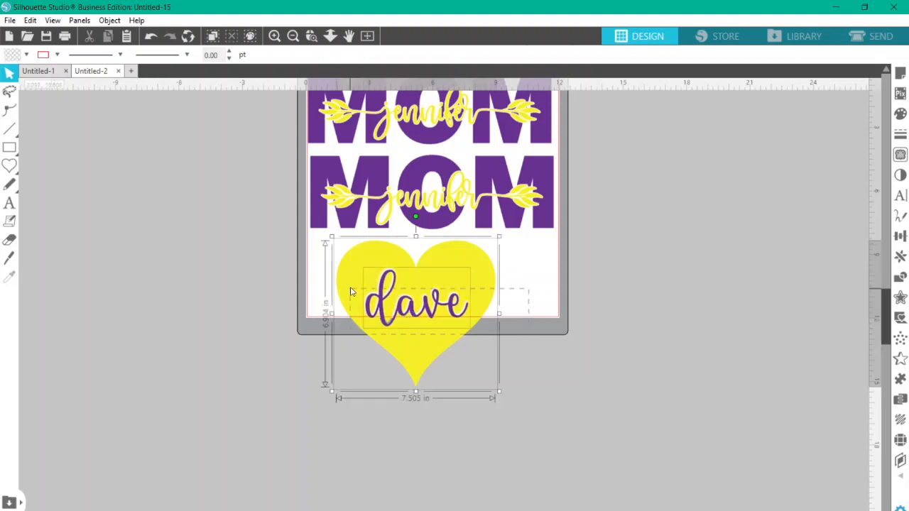
pyautogui.click(294, 36)
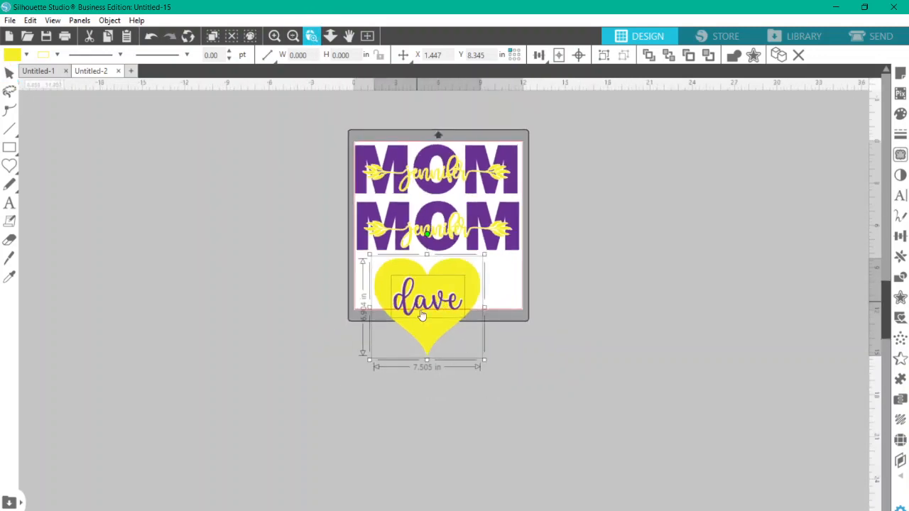
pyautogui.scroll(5, 423, 314)
pyautogui.moveTo(438, 300); pyautogui.dragTo(404, 286)
# Step: Fine-tune only the purple name's position within the heart's knockout to about X 2.134, Y 9.685 in, leaving nothing selected
pyautogui.click(673, 316)
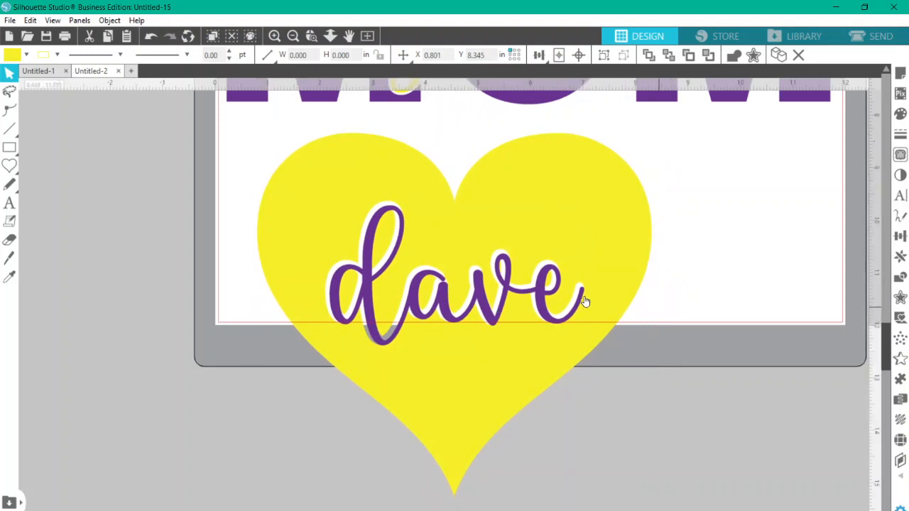
pyautogui.click(538, 292)
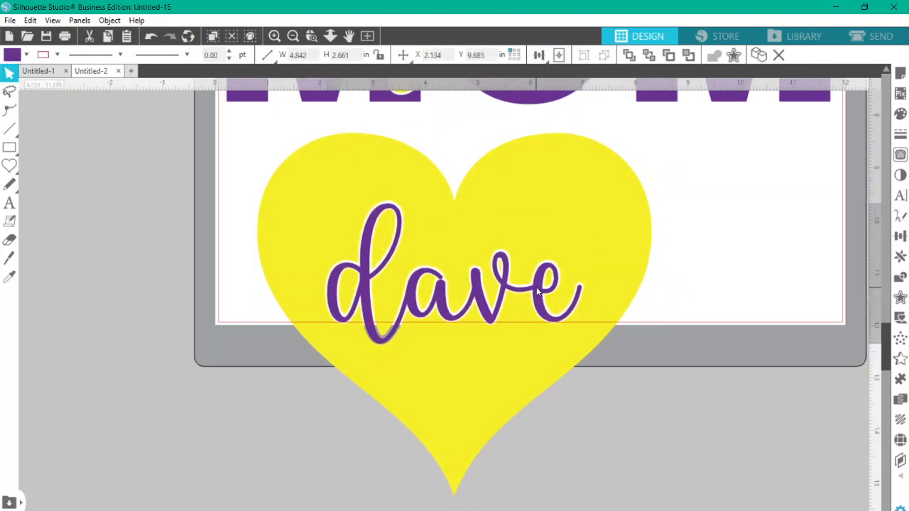
pyautogui.click(242, 360)
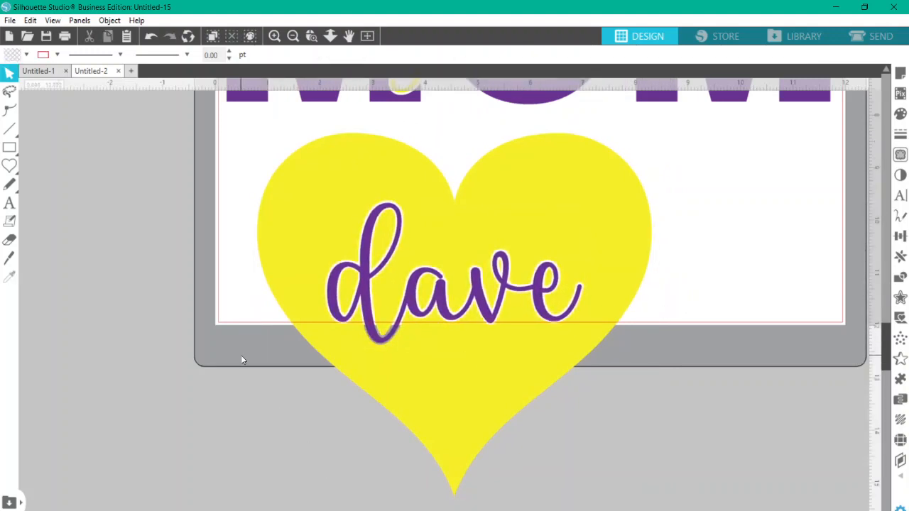